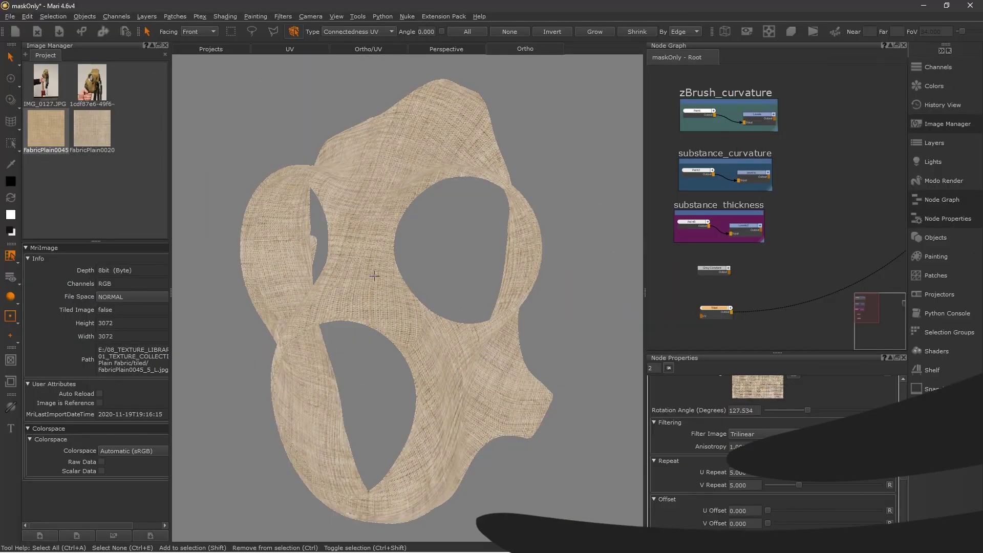
- Examine the tiled fabric texture from several angles and close up on the seam between the eye and filter openings
middle_drag(461, 248, 443, 254)
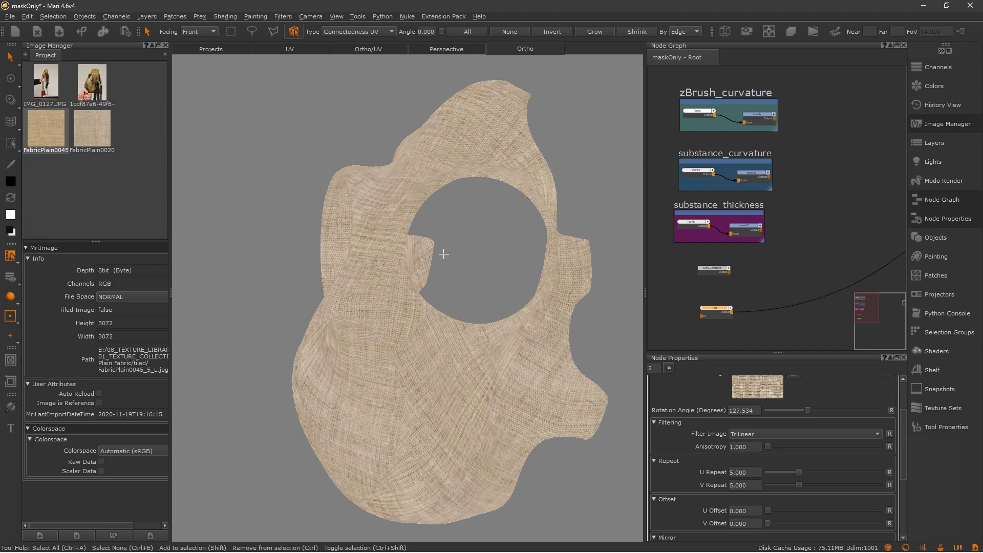
middle_drag(485, 324, 497, 327)
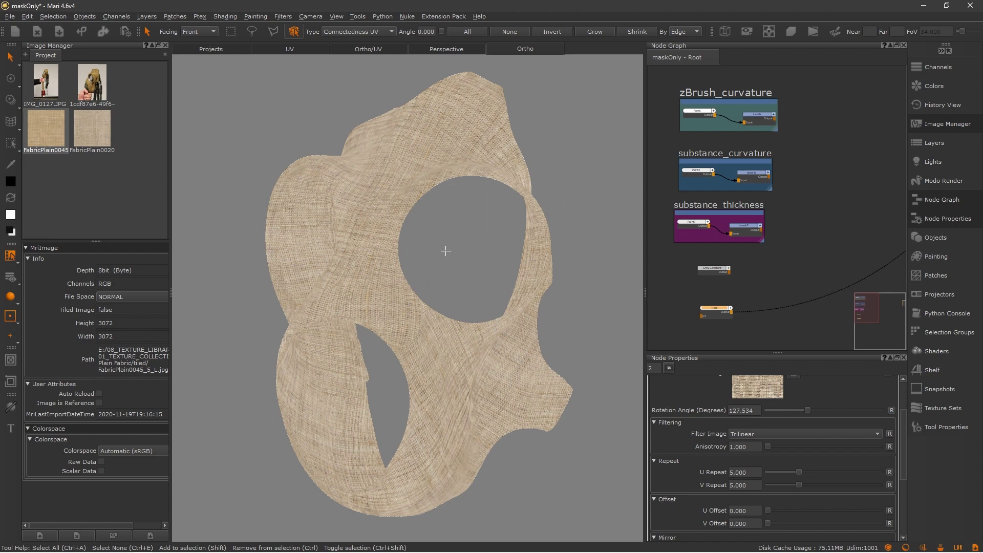
mouse_move(447, 306)
middle_down()
mouse_move(403, 345)
mouse_move(438, 316)
middle_up()
middle_drag(402, 244, 458, 149)
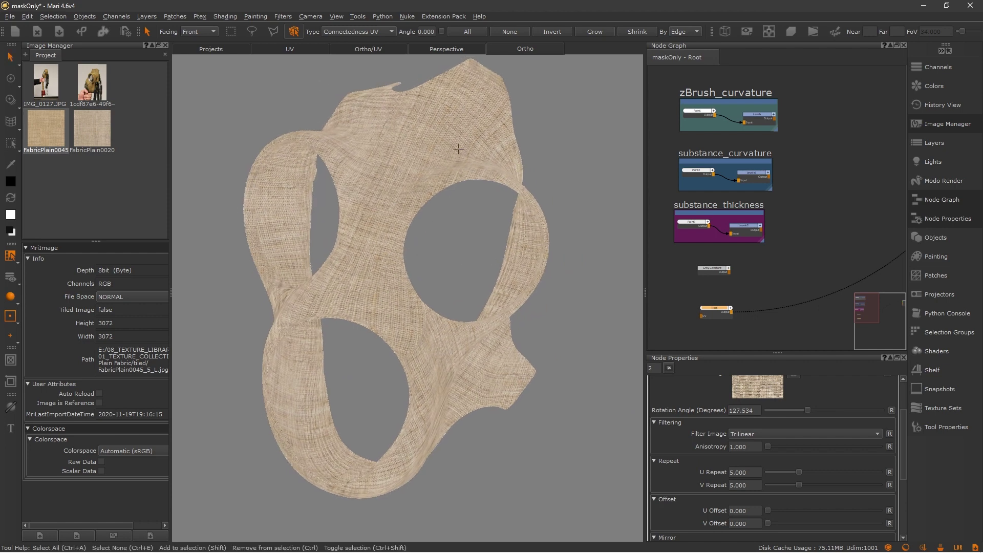
alt+drag(376, 152, 365, 253)
alt+right_drag(309, 205, 366, 272)
alt+drag(366, 271, 389, 225)
alt+right_drag(390, 225, 426, 256)
mouse_move(426, 255)
alt+mouse_down()
mouse_move(461, 225)
mouse_move(428, 275)
alt+mouse_up()
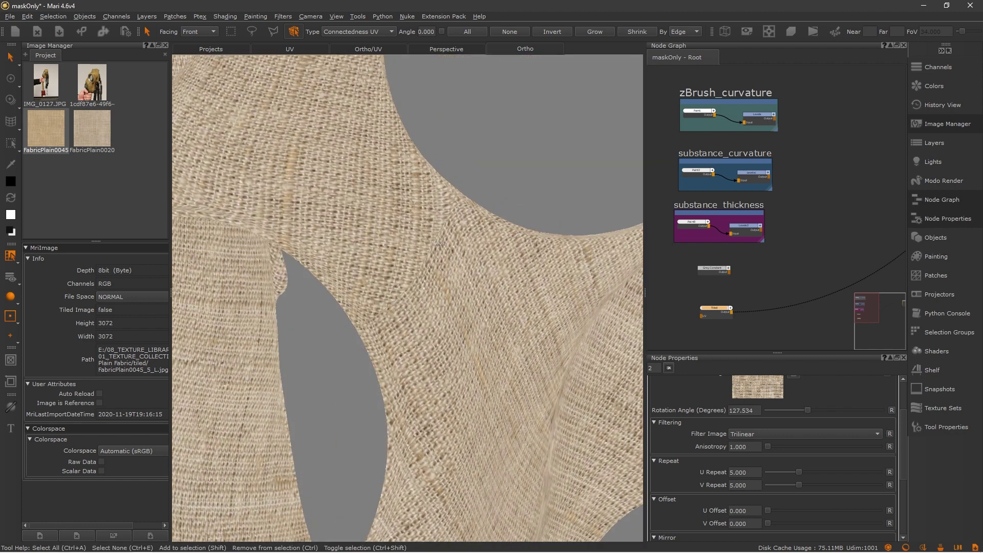
- Examine the seam below the eyepiece in the worn gas mask reference photo and compare it with the textured model
double_click(93, 78)
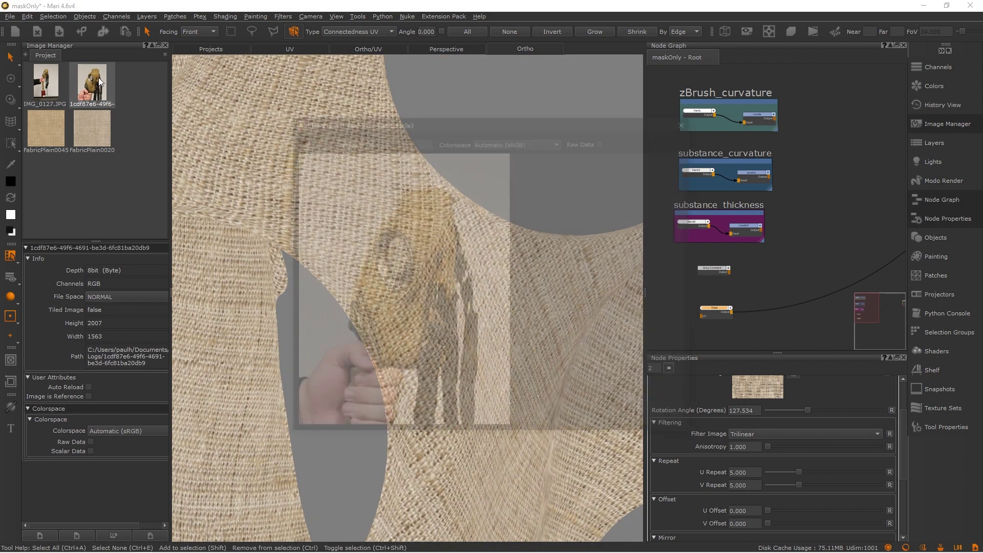
scroll(454, 325, up, 4)
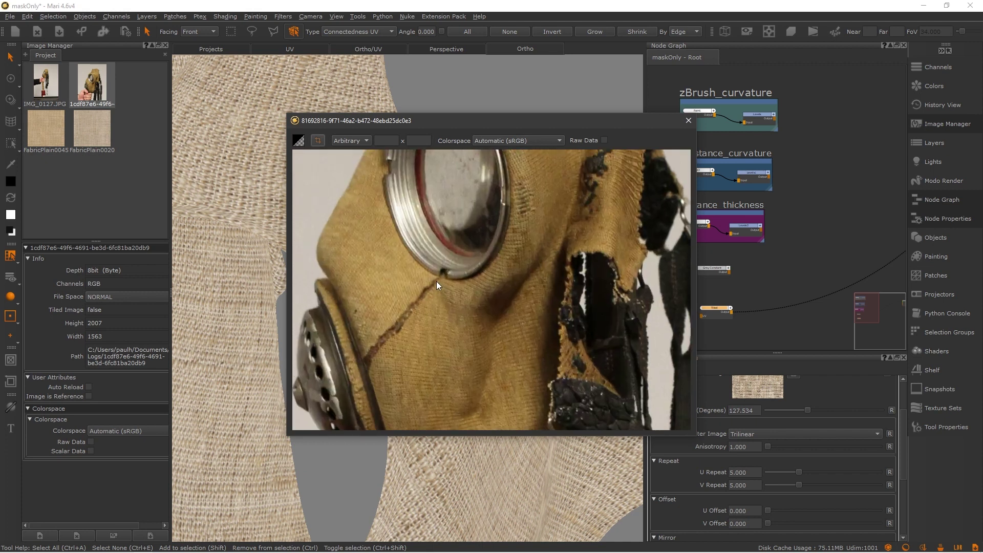
drag(501, 123, 706, 132)
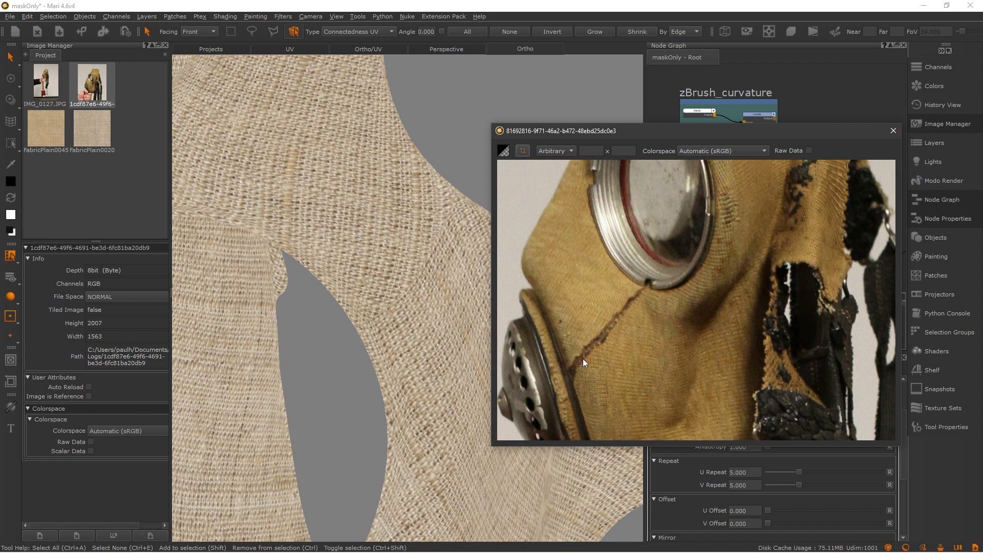
click(893, 131)
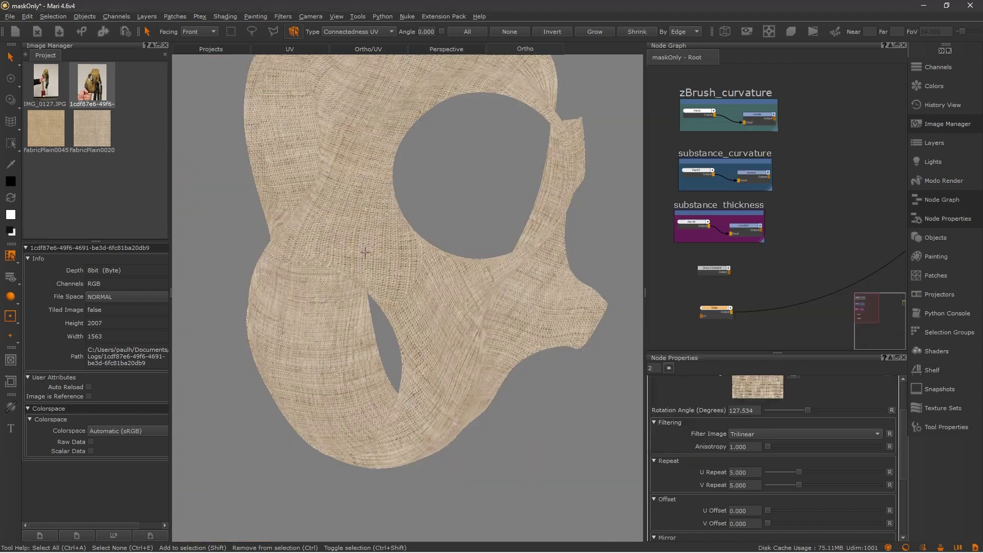
alt+drag(373, 292, 398, 290)
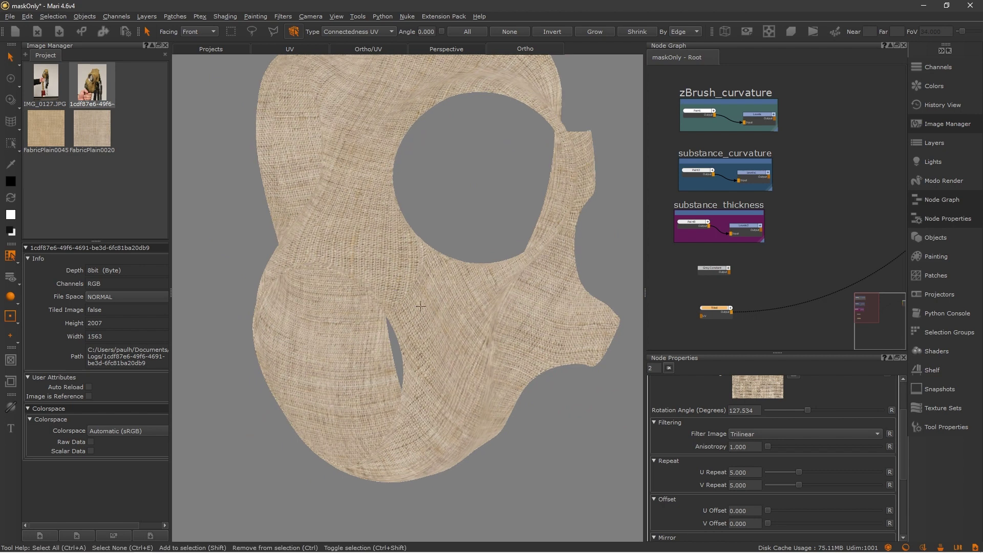
alt+drag(401, 297, 431, 263)
alt+middle_drag(369, 137, 378, 191)
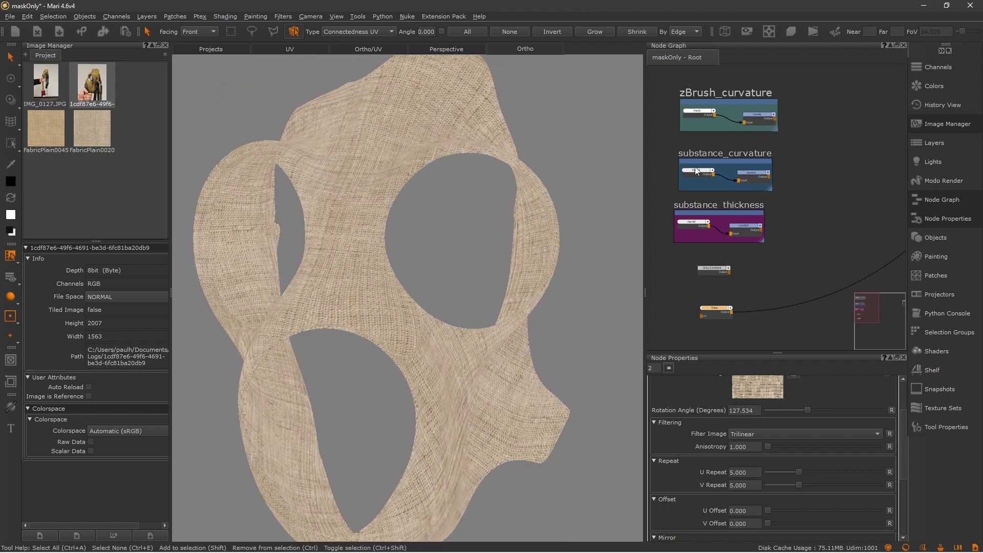
- Display the substance_curvature Levels output on the model and inspect the area around the eye and filter openings
click(758, 178)
key(1)
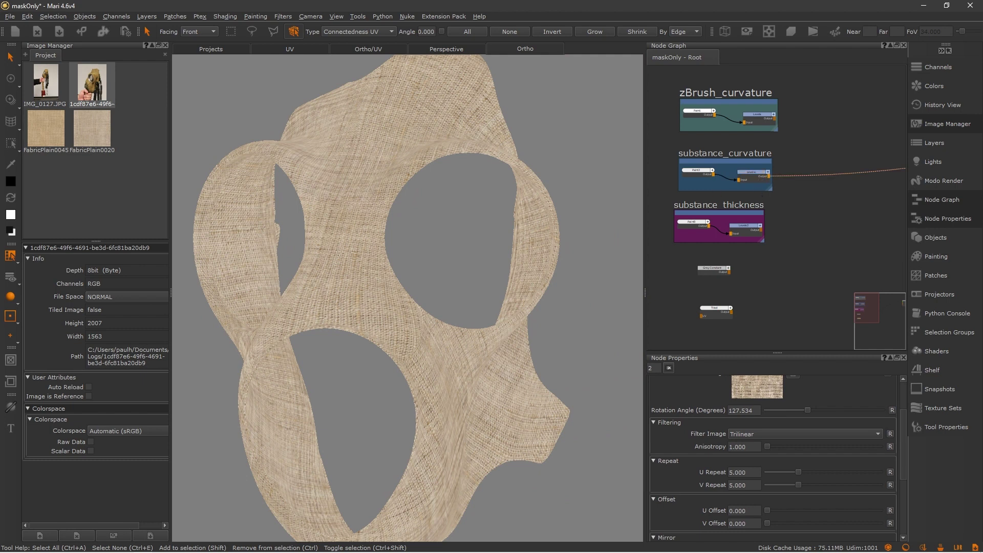
click(762, 121)
alt+drag(419, 257, 353, 273)
alt+drag(409, 287, 460, 246)
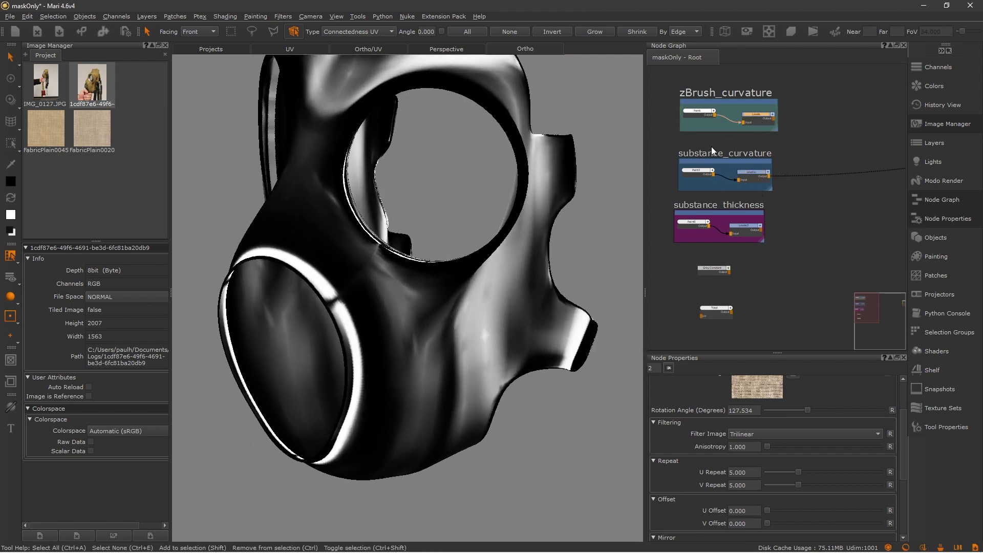
- Set the substance_curvature Levels output to white 1.000 and black 0.000, and inspect the seam between the openings
click(751, 172)
mouse_move(720, 400)
mouse_down()
mouse_move(879, 400)
mouse_move(720, 414)
mouse_up()
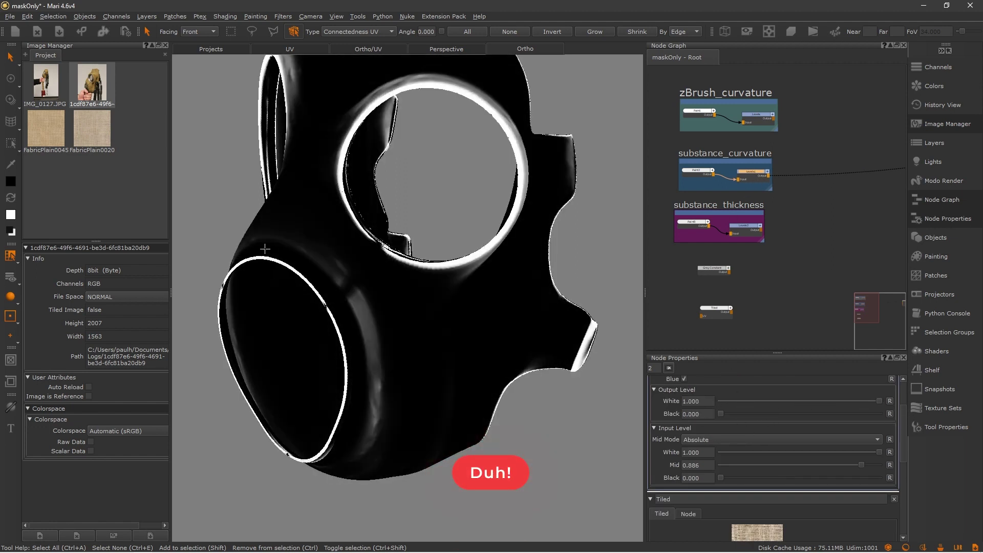
alt+drag(288, 266, 366, 271)
alt+drag(346, 442, 353, 368)
alt+right_drag(353, 369, 358, 312)
alt+drag(499, 302, 413, 288)
alt+drag(230, 172, 474, 147)
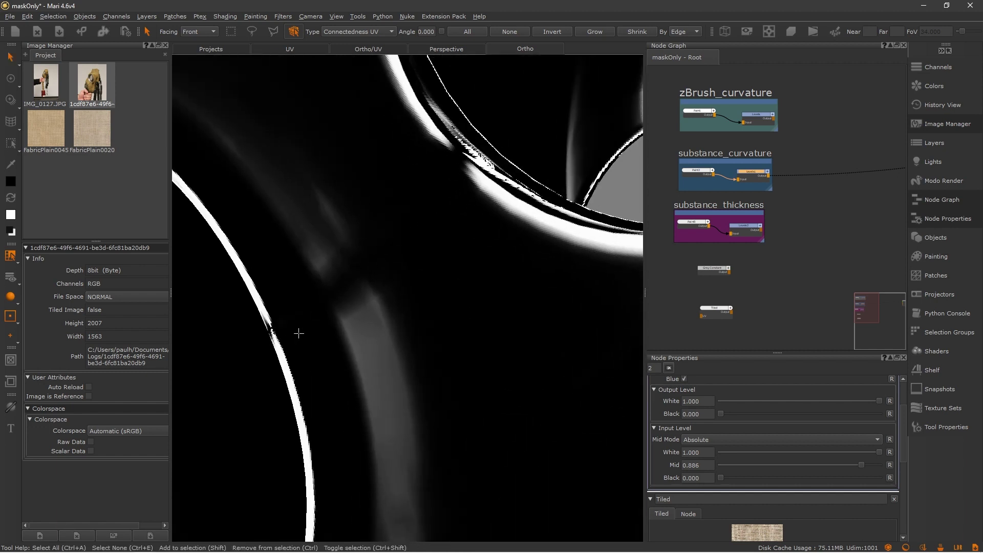
alt+right_drag(299, 333, 240, 376)
- Invert the substance_curvature Levels with output white 0.000 and black 1.000, and set the input mid to 0.726
mouse_move(720, 413)
mouse_down()
mouse_move(880, 414)
mouse_move(716, 401)
mouse_up()
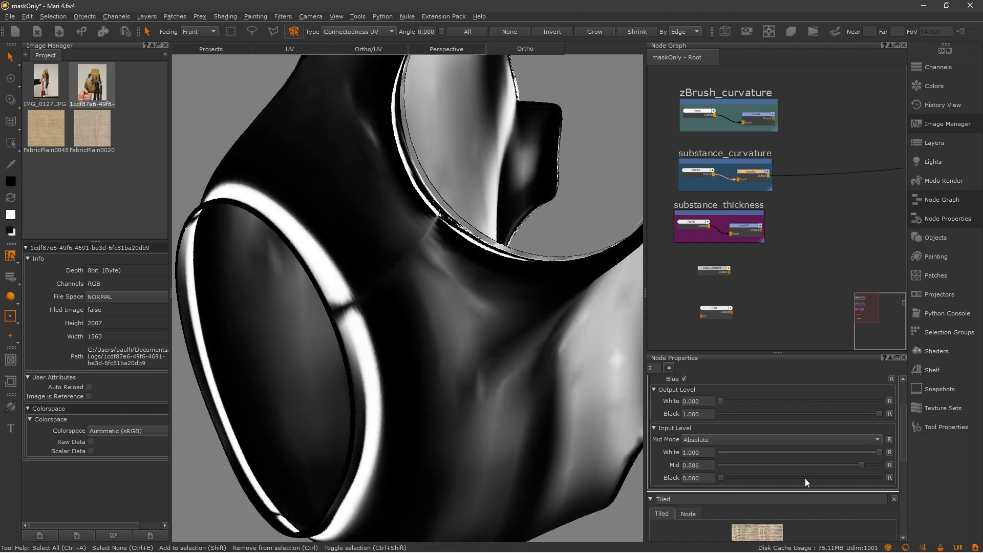
mouse_move(858, 465)
mouse_down()
mouse_move(850, 478)
mouse_move(823, 466)
mouse_up()
alt+right_drag(338, 256, 320, 239)
alt+drag(320, 239, 417, 230)
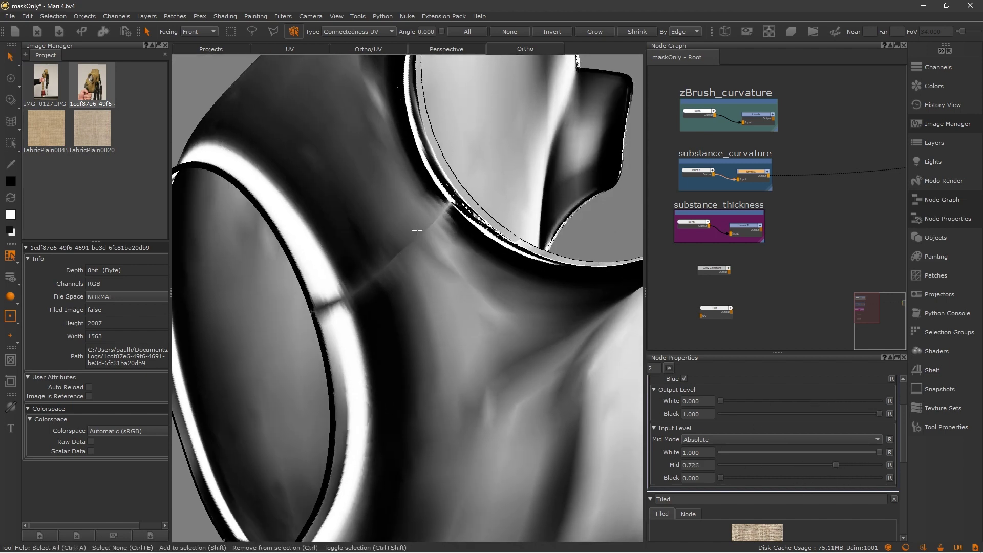
alt+drag(357, 299, 320, 313)
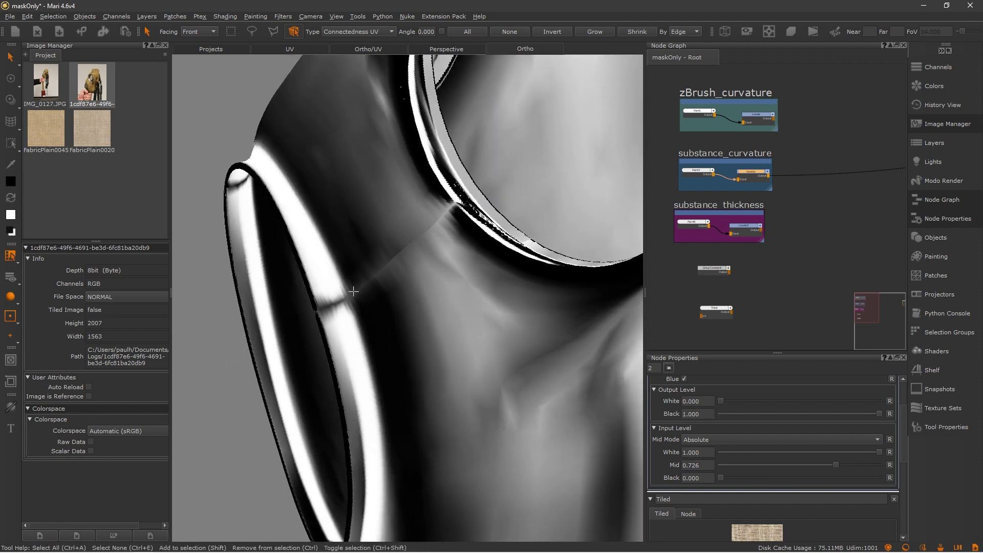
mouse_move(417, 256)
alt+mouse_down()
mouse_move(401, 296)
mouse_move(437, 268)
alt+mouse_up()
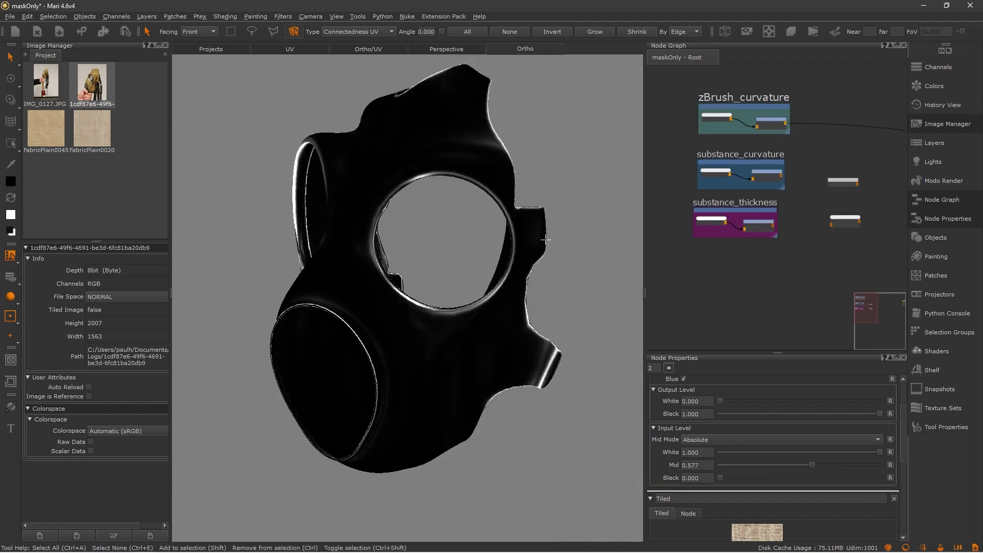
- Create a UV Mask node in an empty area of the node graph and display it on the model
middle_drag(764, 211, 821, 135)
key(Tab)
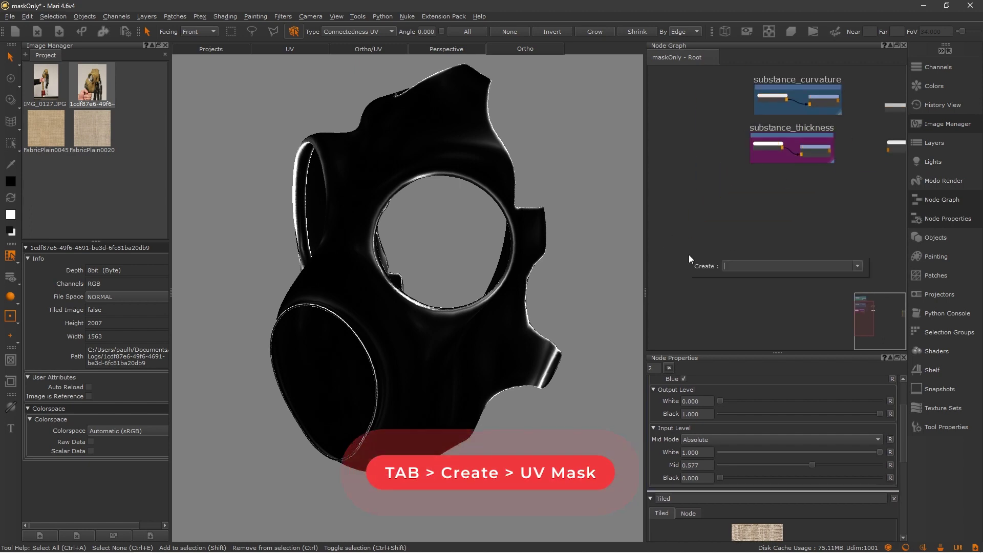
text(UV mask)
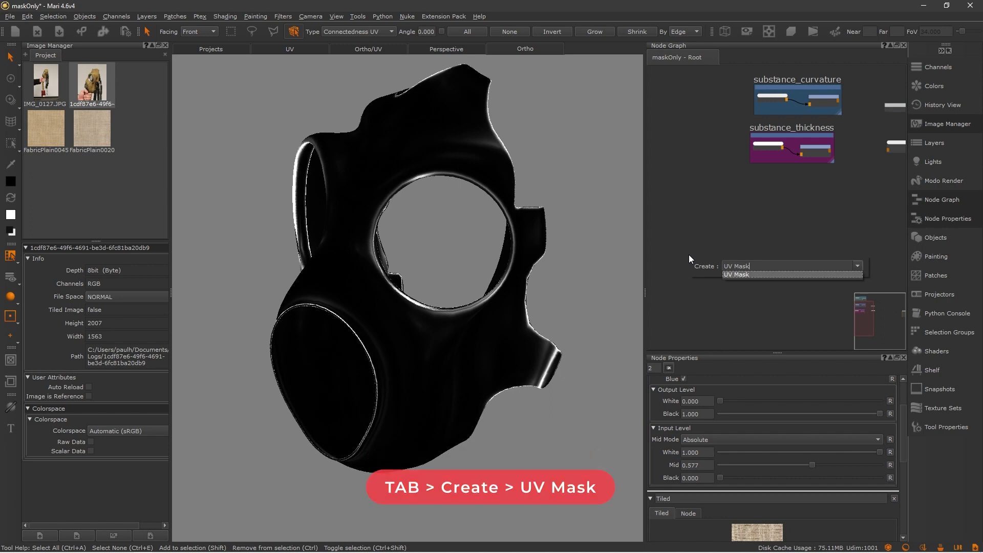
key(Return)
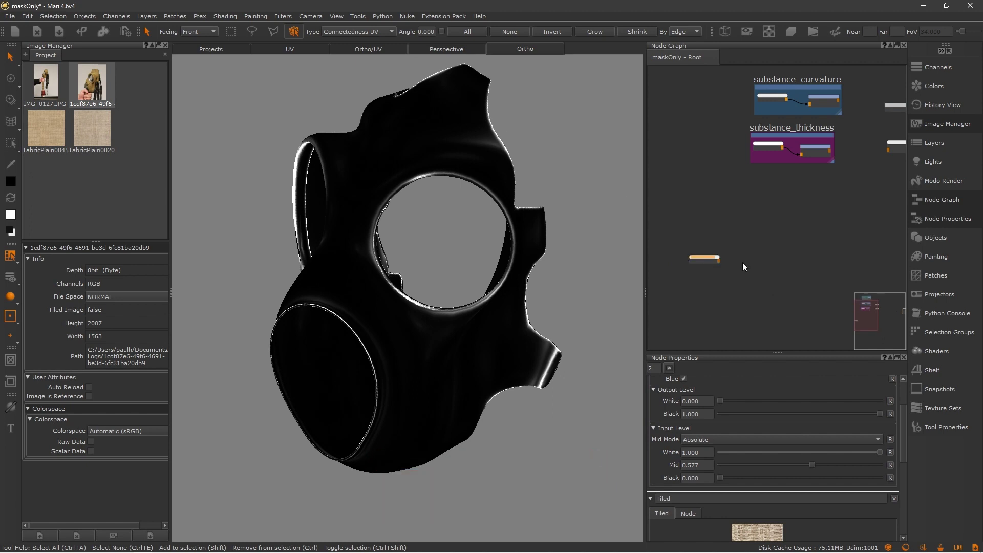
click(699, 257)
key(1)
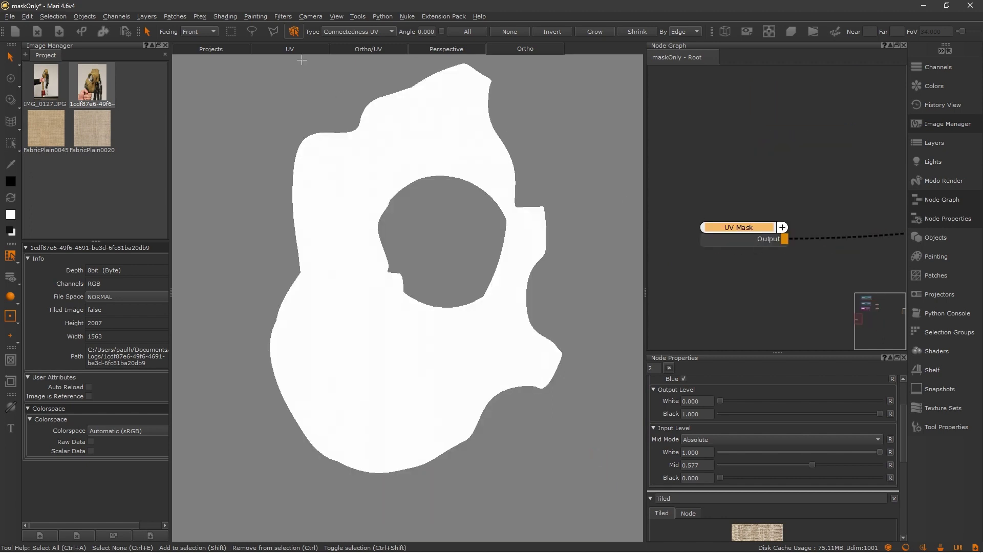
- Show the UV Mask in the UV view, framing patch 1001 and displaying the area outside the UV shell
click(285, 51)
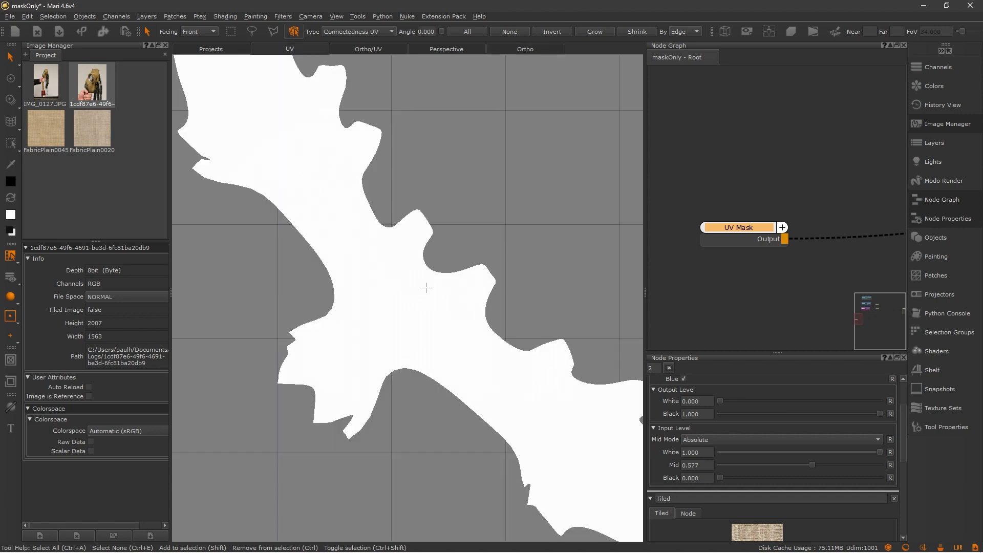
key(f)
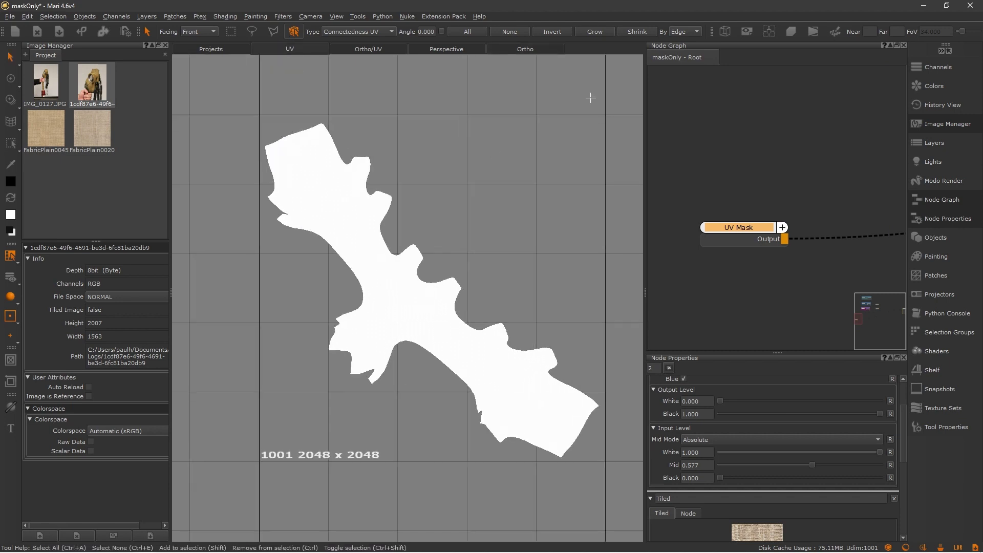
click(746, 31)
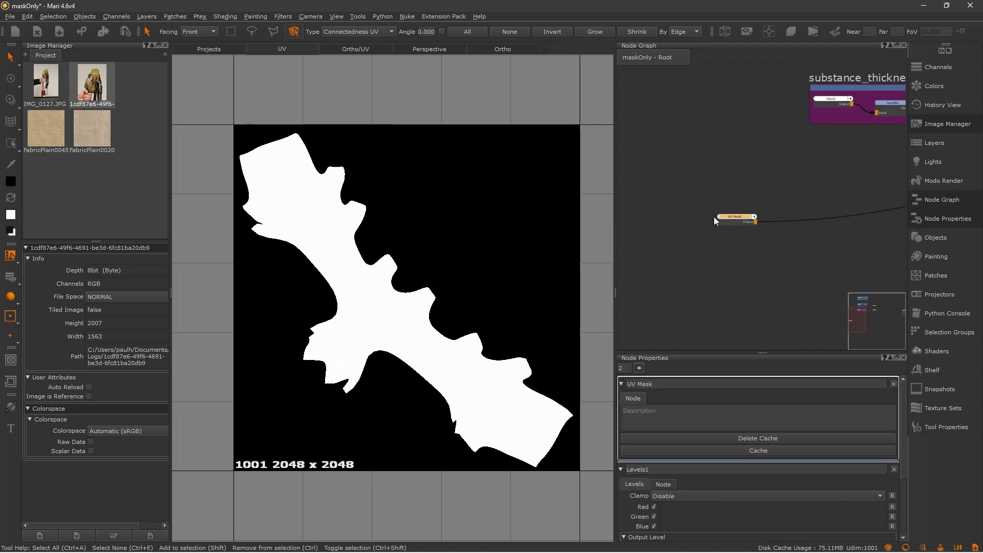
- Bake the UV Mask to a paint node at 2048 x 2048, 16bit (Half), sRGB with scalar data
drag(730, 221, 676, 249)
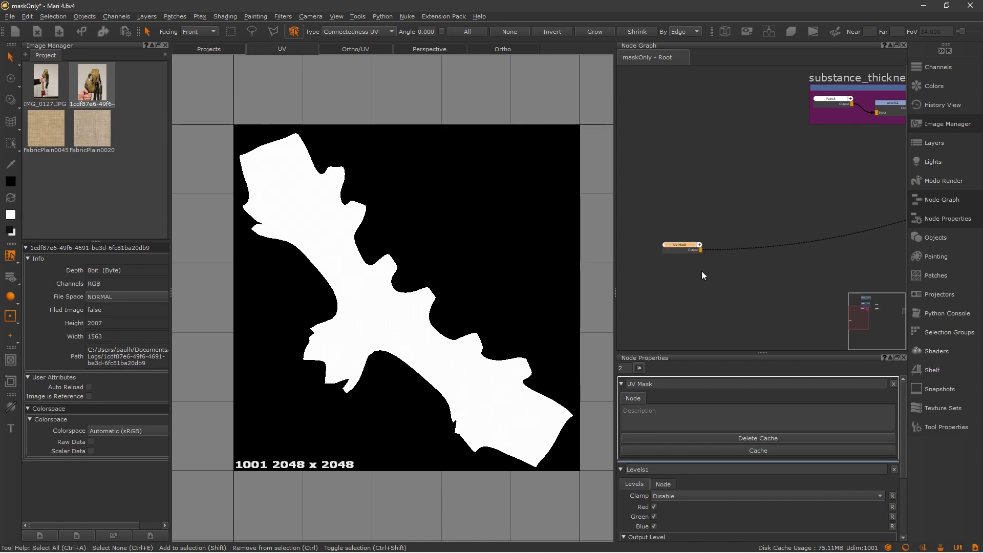
right_click(677, 247)
mouse_move(712, 284)
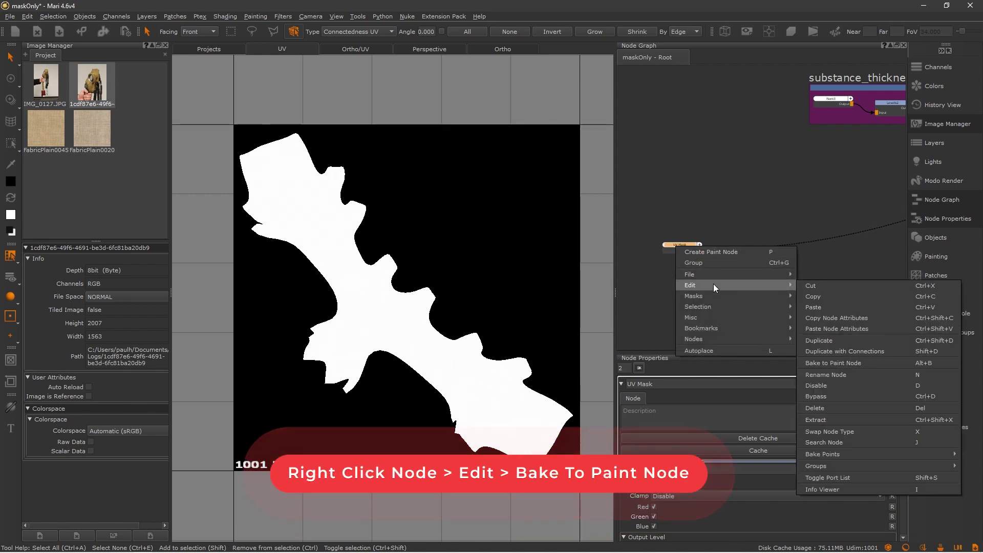
click(839, 363)
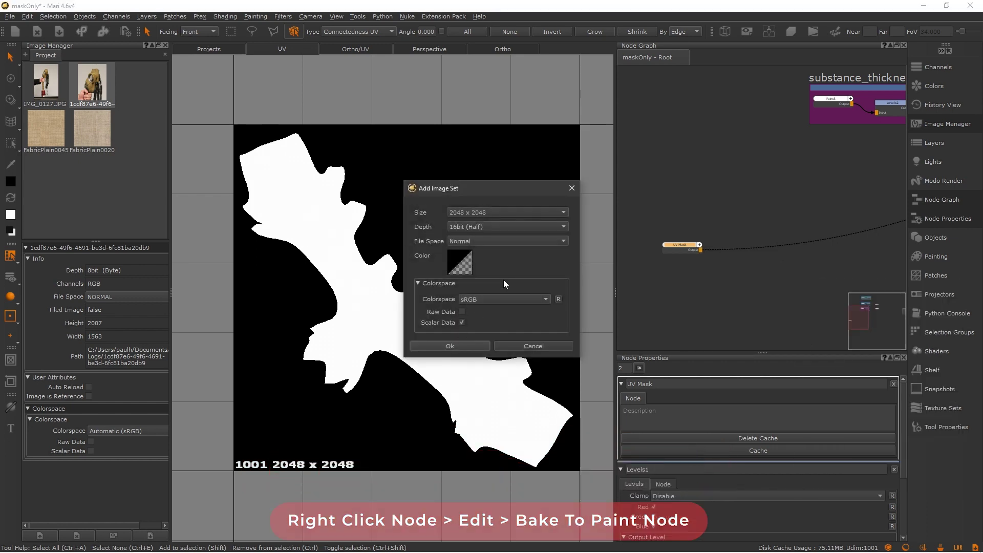
click(450, 346)
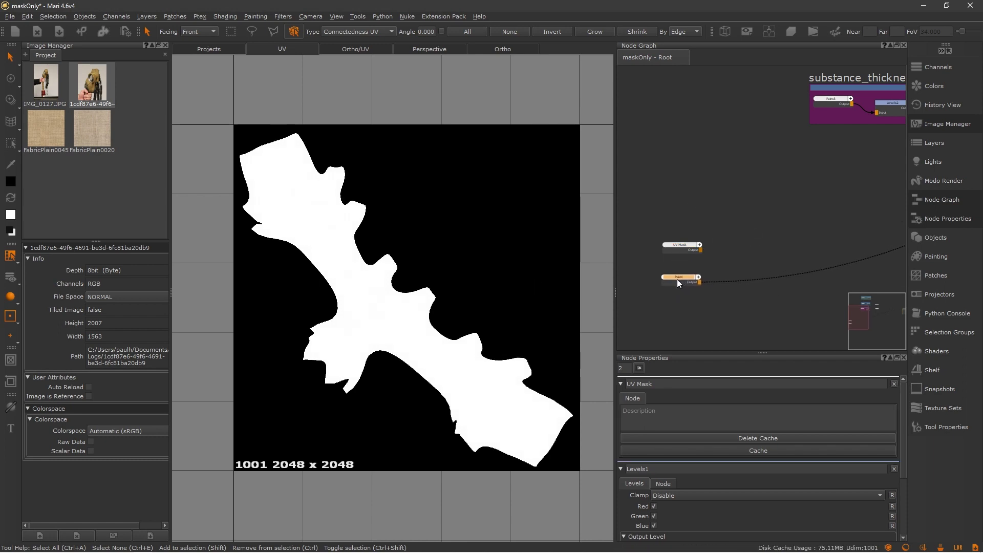
- Add a Levels node after the baked Paint node and invert it with output white 0.000 and black 1.000
key(Tab)
text(levels)
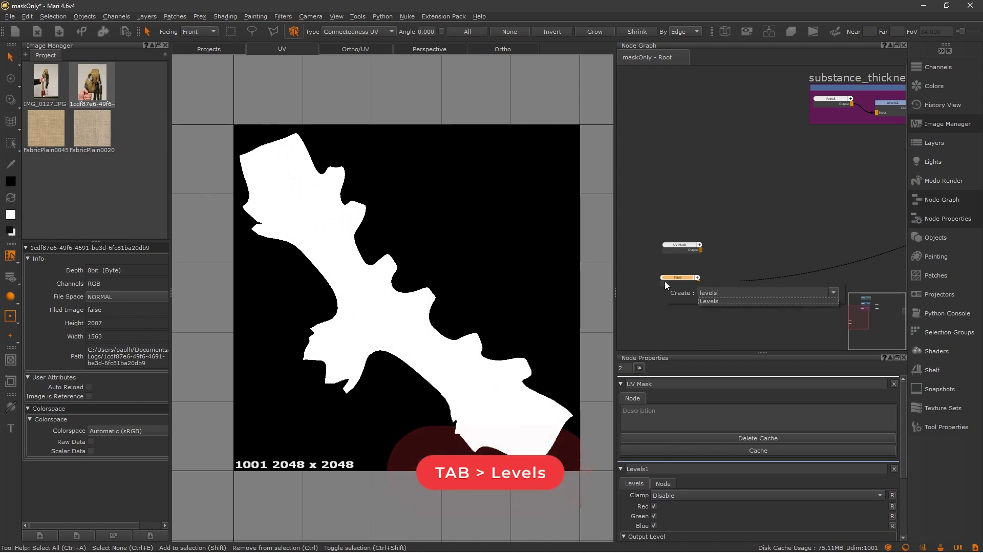
key(Return)
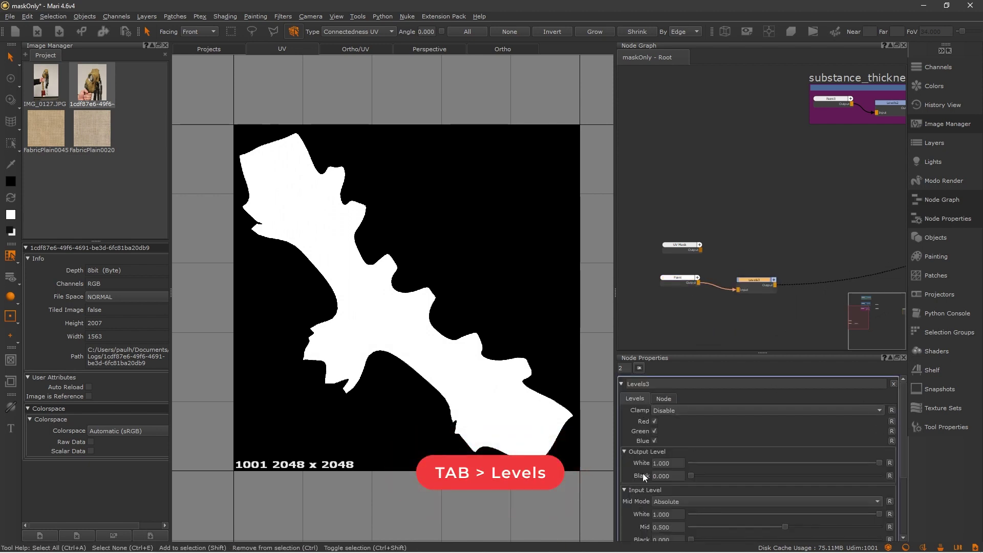
drag(690, 475, 638, 472)
scroll(401, 322, up, 10)
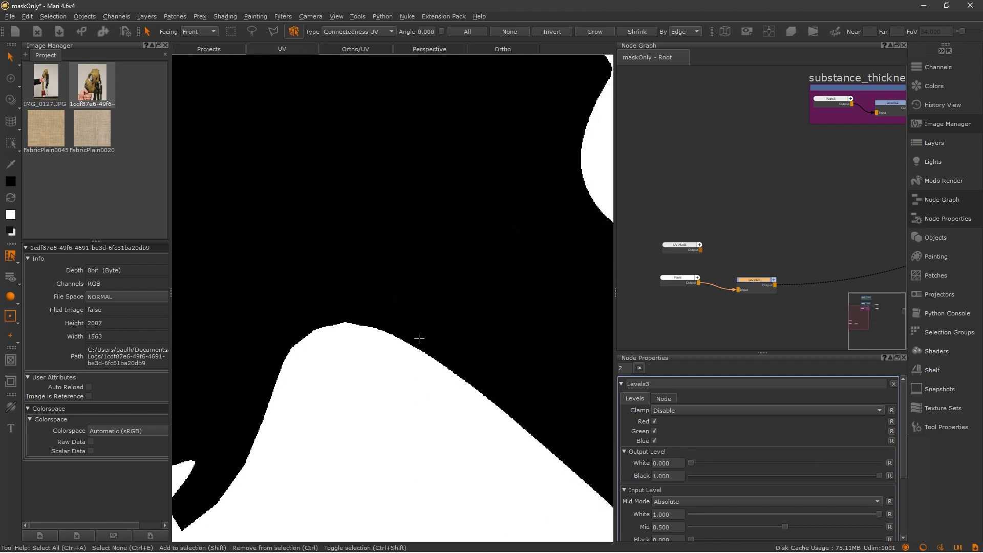
scroll(317, 322, down, 2)
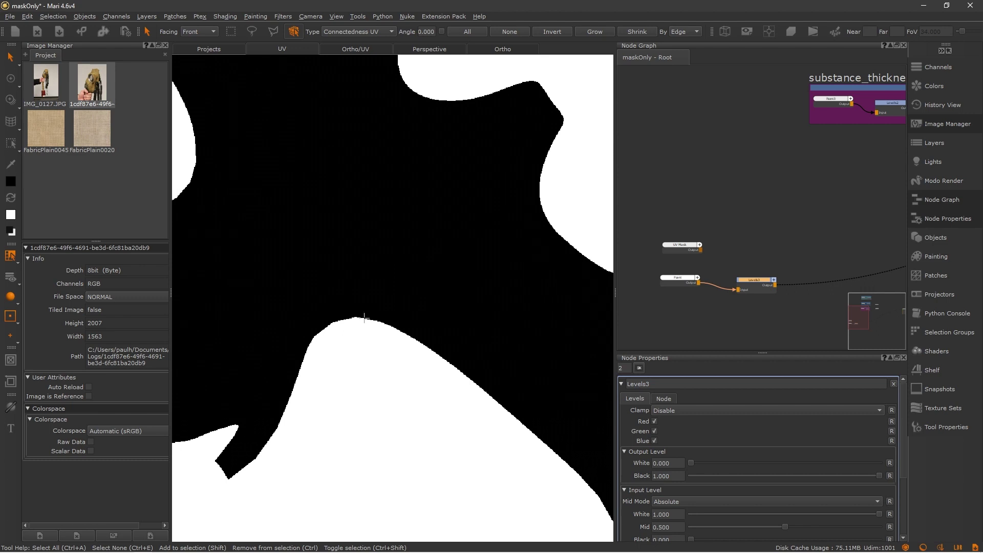
scroll(363, 317, down, 1)
- Select the baked Paint node in the node graph and open the Gaussian blur filter for it
click(679, 282)
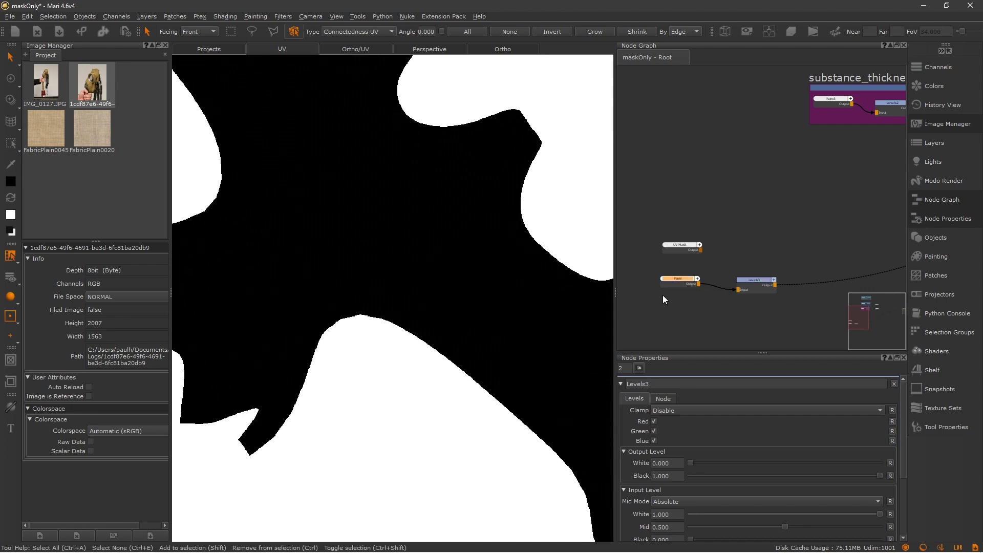
middle_drag(671, 278, 777, 297)
scroll(777, 298, up, 2)
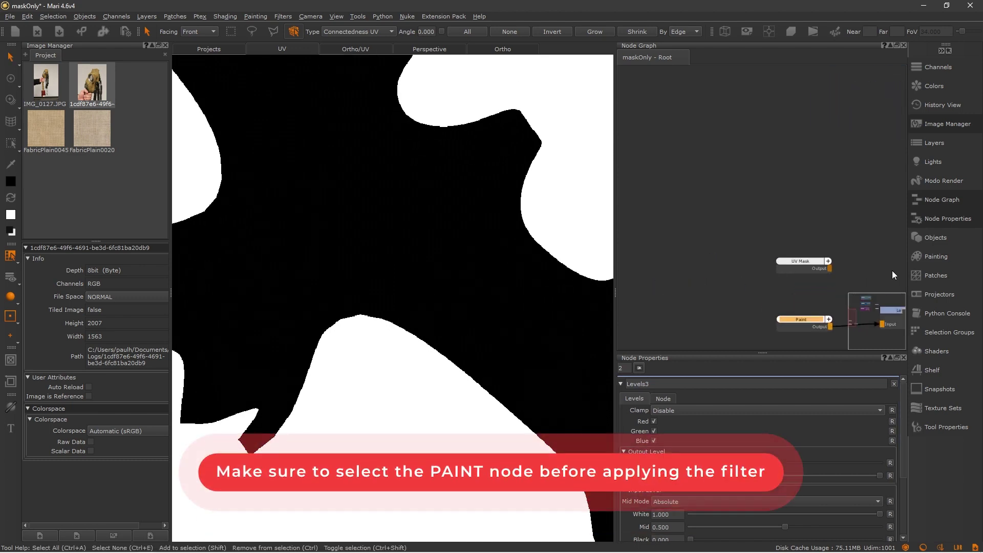
drag(822, 235, 680, 120)
right_click(684, 114)
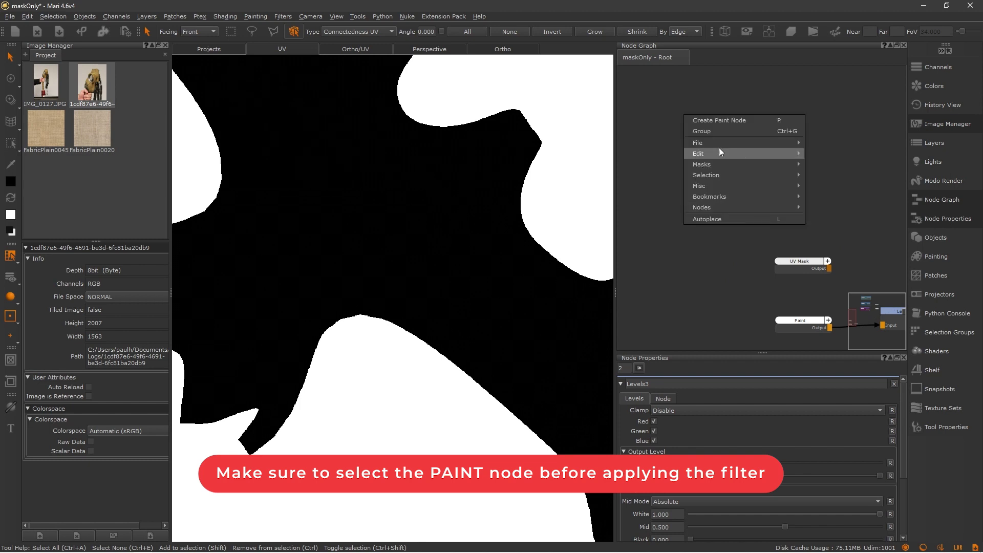
click(640, 233)
alt+right_drag(773, 249, 732, 147)
mouse_move(726, 170)
middle_down()
mouse_move(645, 31)
mouse_move(597, 65)
middle_up()
drag(674, 225, 674, 235)
click(283, 16)
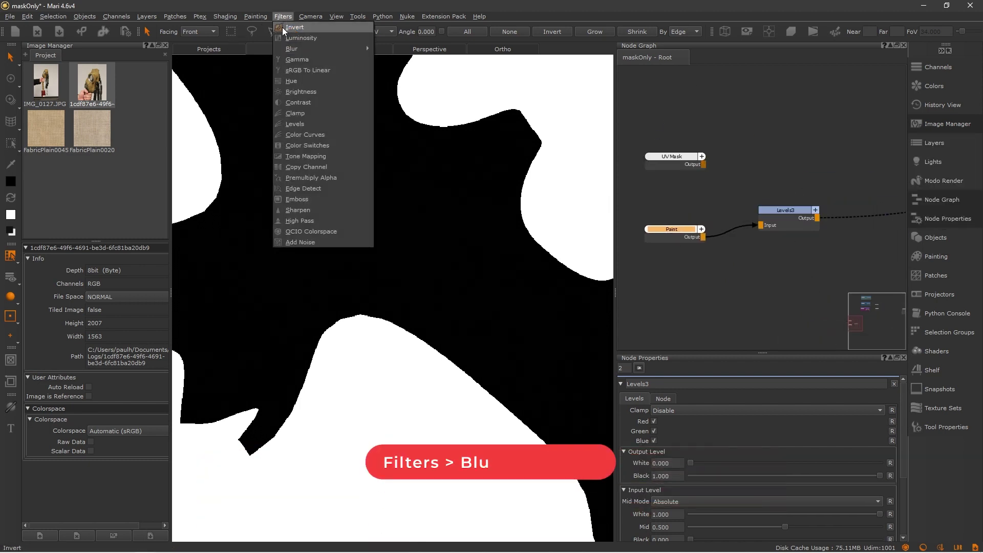
mouse_move(321, 48)
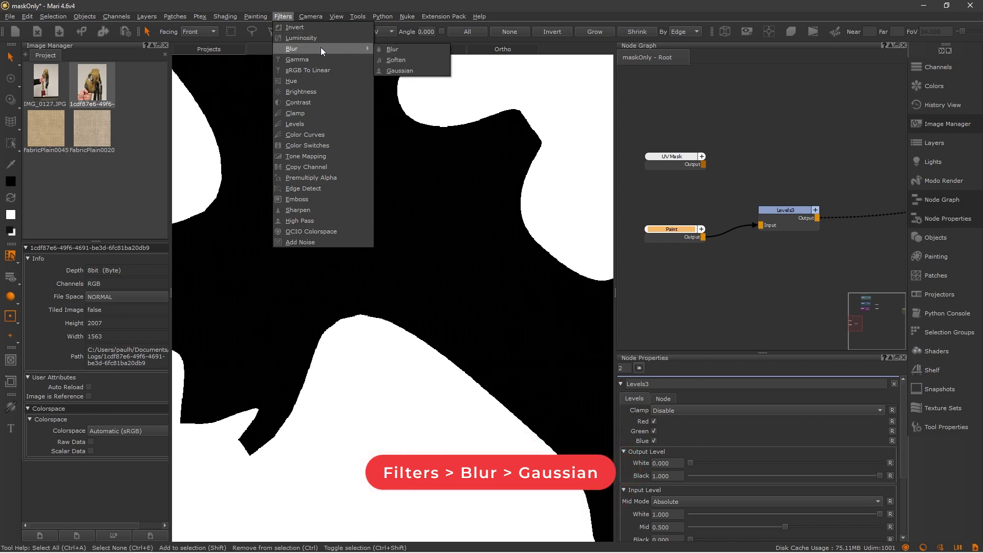
click(401, 70)
- Apply the Gaussian blur to the current paint target with amount 1.000, tuning the radius until the mask edge is softly feathered
click(589, 183)
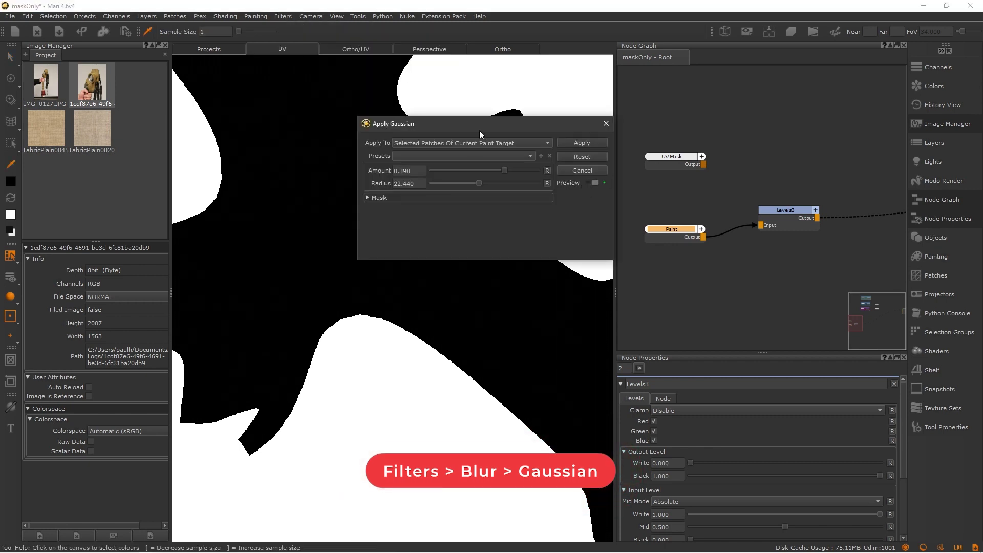
drag(490, 125, 378, 95)
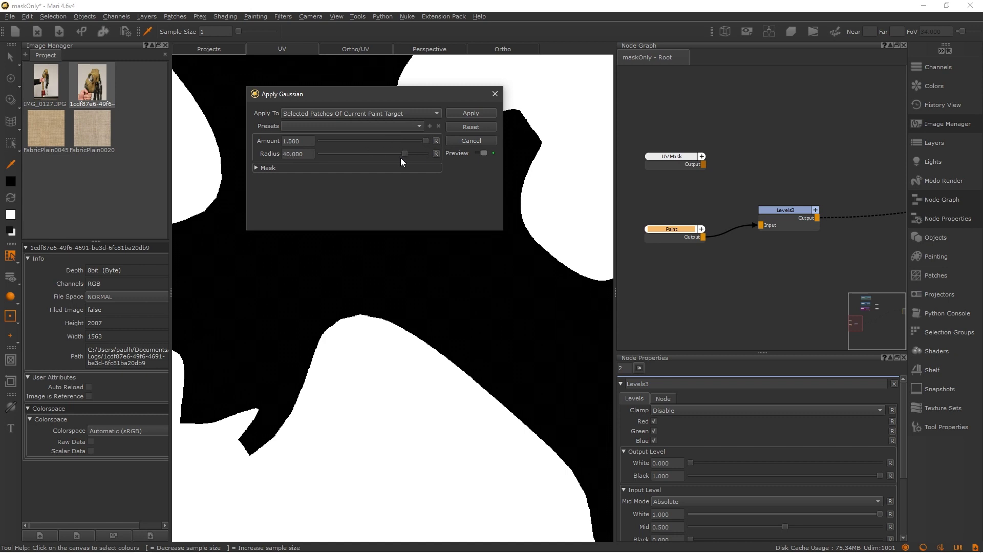
drag(395, 156, 408, 156)
click(324, 113)
click(327, 136)
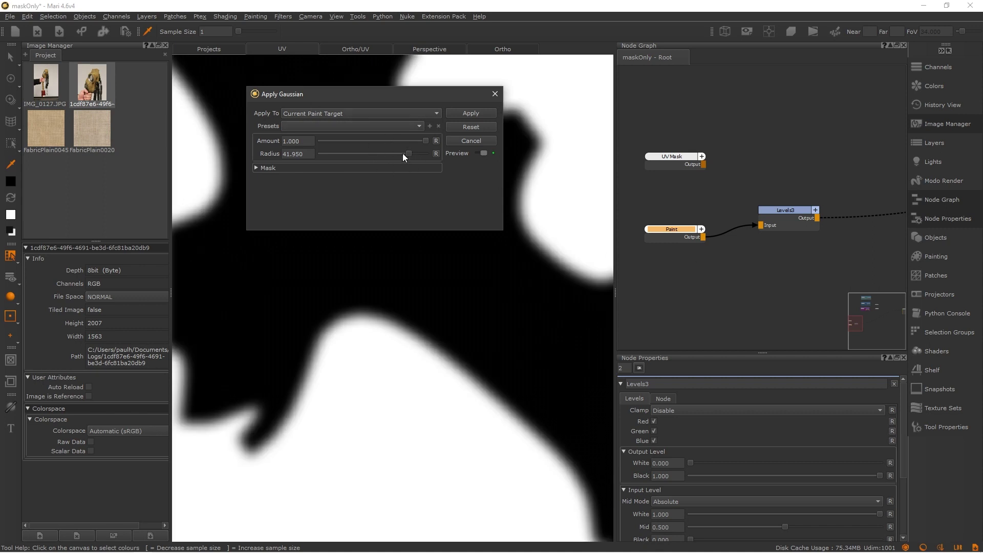
mouse_move(401, 152)
mouse_down()
mouse_move(351, 149)
mouse_move(404, 158)
mouse_move(394, 161)
mouse_up()
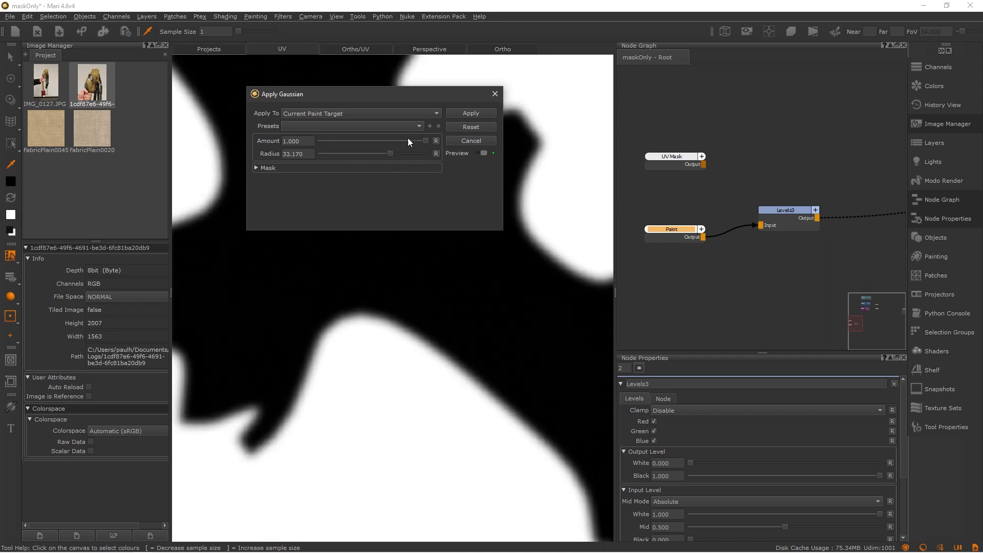
drag(390, 153, 400, 154)
click(473, 118)
- Turn off UV image rendering and check the blurred mask edge along the UV shell border of patch 1001
alt+right_drag(421, 274, 335, 248)
scroll(410, 272, up, 3)
scroll(410, 272, down, 3)
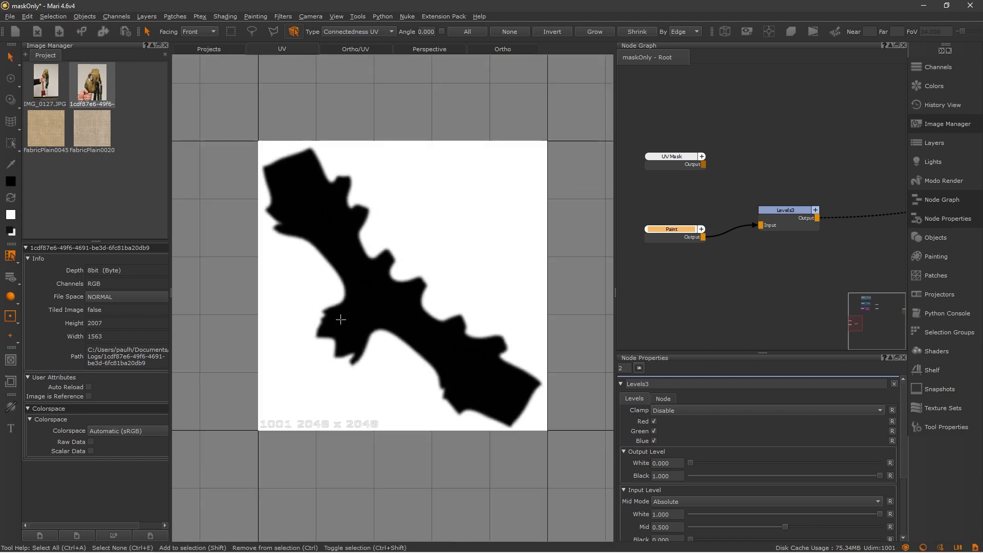
scroll(456, 209, up, 5)
scroll(455, 209, up, 2)
scroll(419, 248, down, 2)
scroll(406, 208, down, 4)
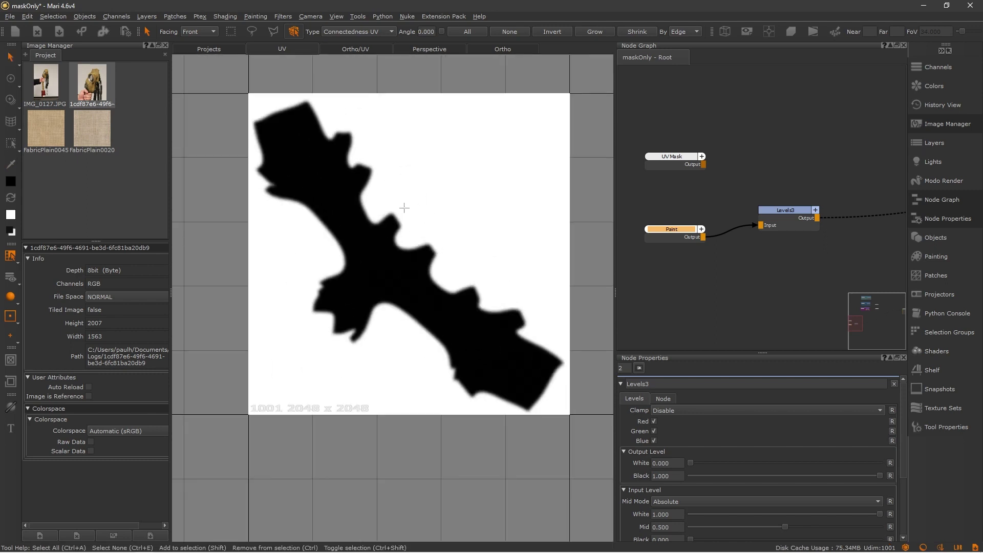
click(741, 34)
scroll(471, 256, up, 6)
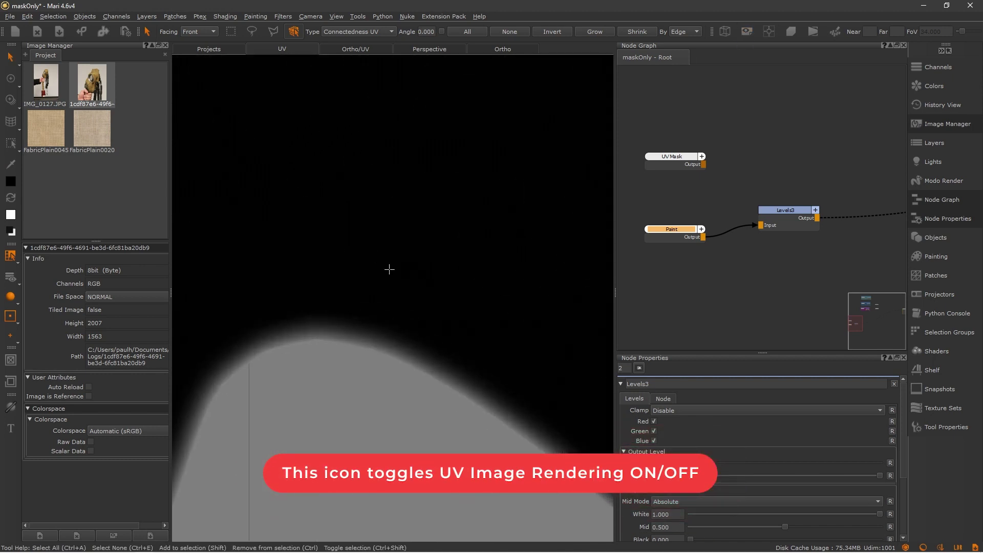
scroll(333, 244, down, 2)
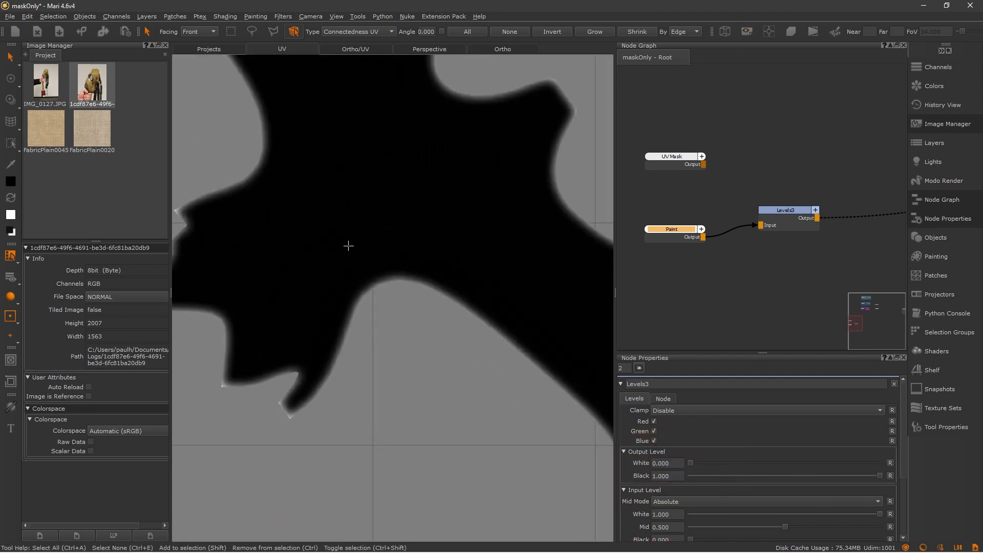
- Set the input mid to 0.291 and the input white to 0.967 on the Levels node after the Paint node
drag(793, 215, 788, 220)
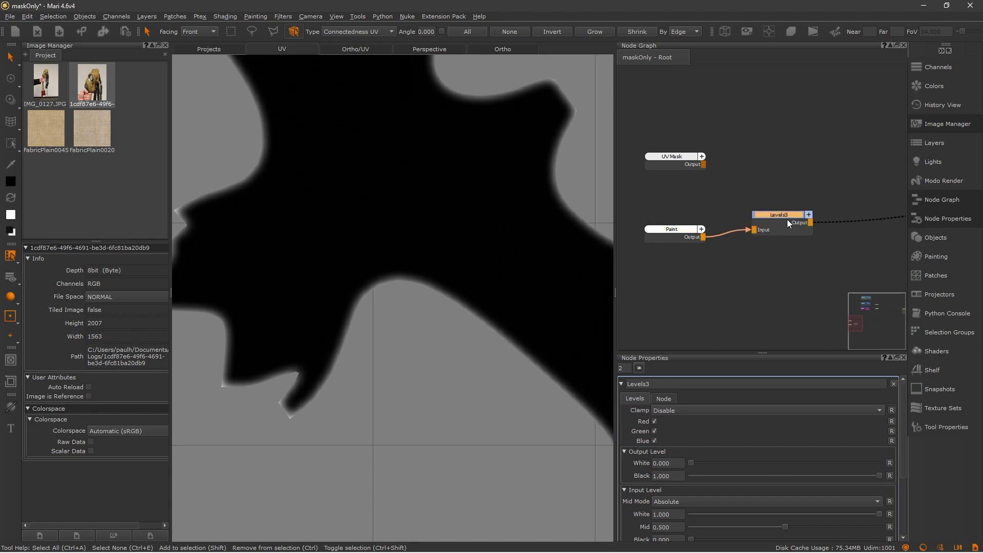
drag(785, 527, 759, 525)
mouse_move(878, 514)
mouse_down()
mouse_move(840, 513)
mouse_move(870, 514)
mouse_up()
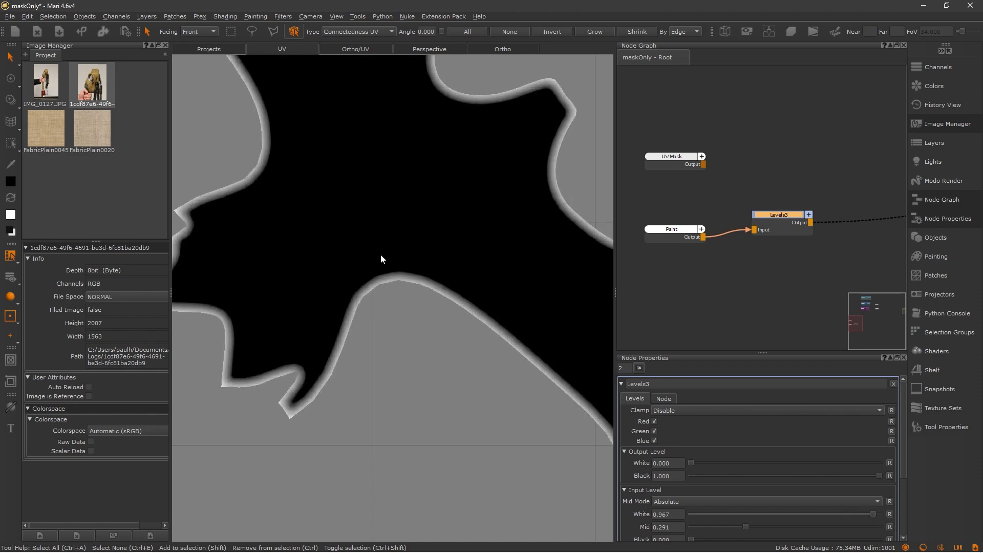
- Examine the soft seam mask on the gas mask in the Ortho view, close to the seams between the eye and filter openings
click(502, 50)
alt+right_drag(403, 227, 442, 295)
alt+drag(442, 294, 287, 297)
alt+right_drag(338, 287, 305, 229)
alt+drag(305, 229, 339, 193)
alt+right_drag(340, 193, 369, 238)
alt+drag(368, 238, 319, 236)
alt+middle_drag(320, 236, 404, 228)
alt+drag(404, 228, 331, 210)
alt+middle_drag(330, 210, 345, 222)
alt+right_drag(344, 222, 366, 263)
alt+drag(366, 263, 362, 263)
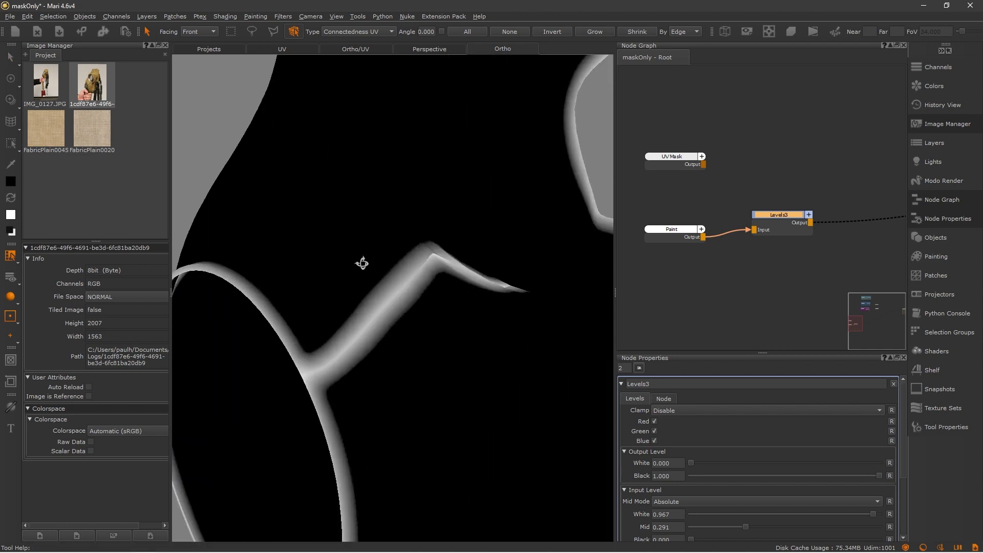
scroll(362, 263, down, 6)
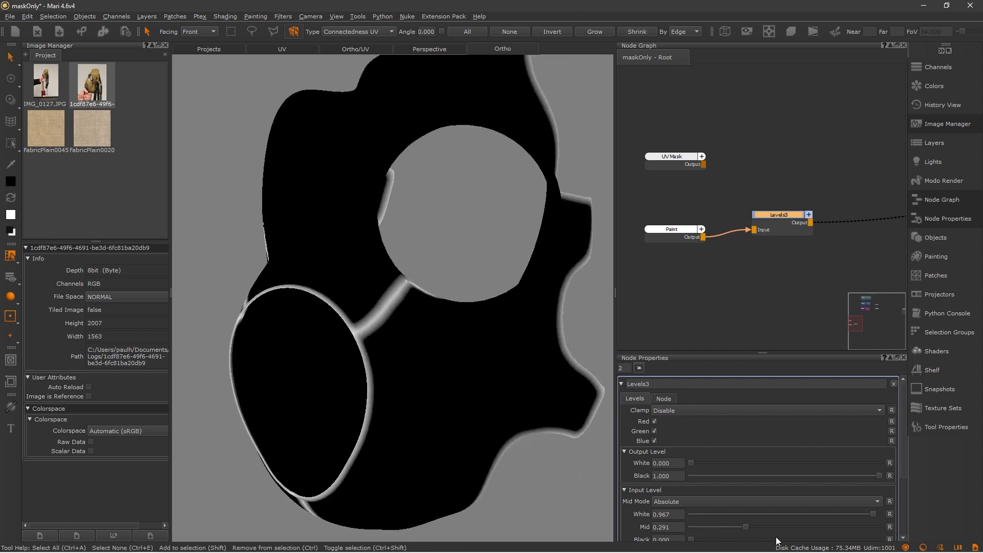
- Sharpen the seam mask by setting the Levels input white to 0.851, mid to 0.334 and black to 0.726
drag(745, 527, 812, 511)
mouse_move(875, 517)
mouse_down()
mouse_move(815, 509)
mouse_move(840, 511)
mouse_move(827, 514)
mouse_up()
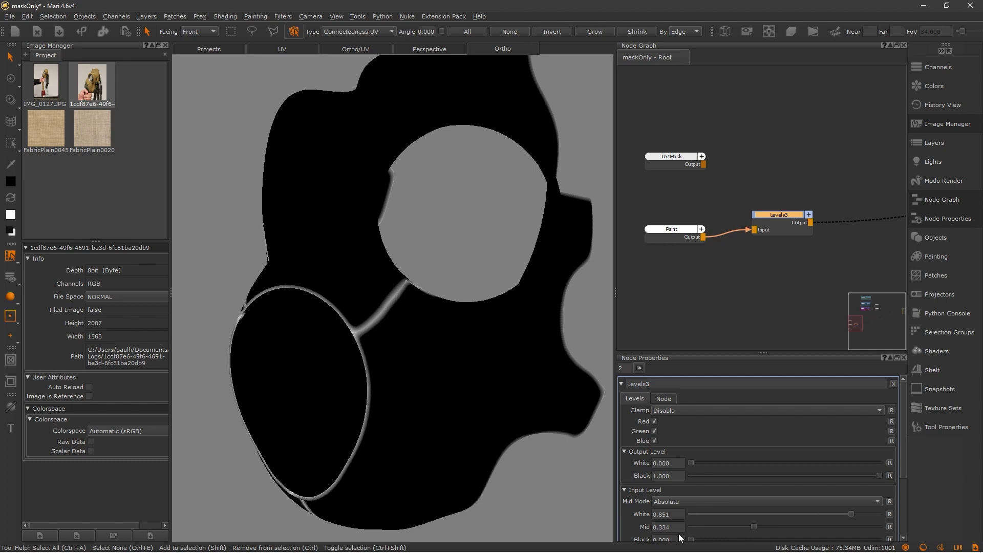
drag(691, 539, 827, 540)
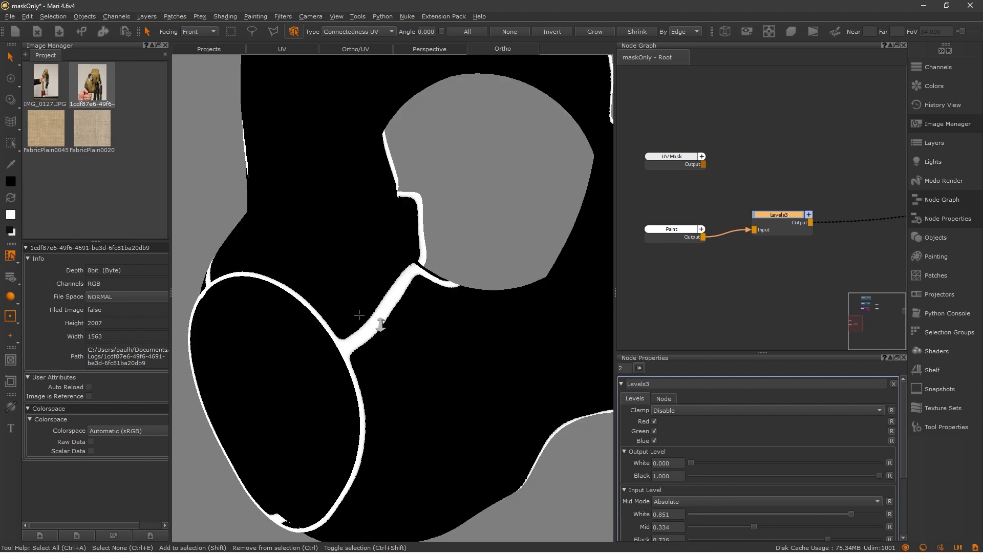
- Examine the sharpened seam lines on the gas mask around the filter opening, the eye opening and the outer border
alt+drag(358, 314, 410, 302)
scroll(467, 173, up, 5)
scroll(298, 366, down, 5)
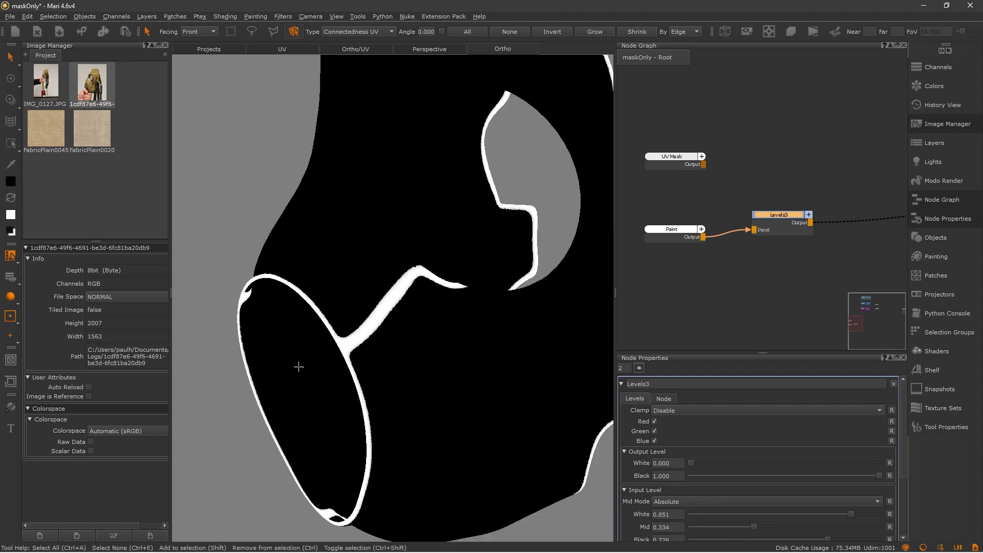
alt+middle_drag(404, 345, 375, 285)
mouse_move(432, 262)
alt+mouse_down()
mouse_move(377, 287)
mouse_move(423, 274)
mouse_move(430, 245)
alt+mouse_up()
key(a)
alt+right_drag(430, 246, 419, 288)
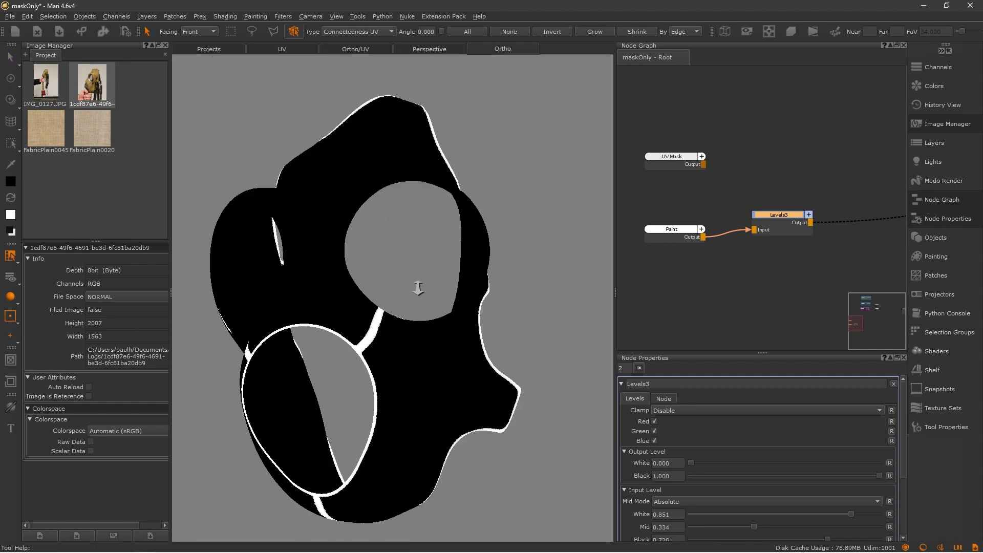
scroll(418, 289, up, 5)
scroll(438, 303, down, 4)
scroll(467, 278, up, 3)
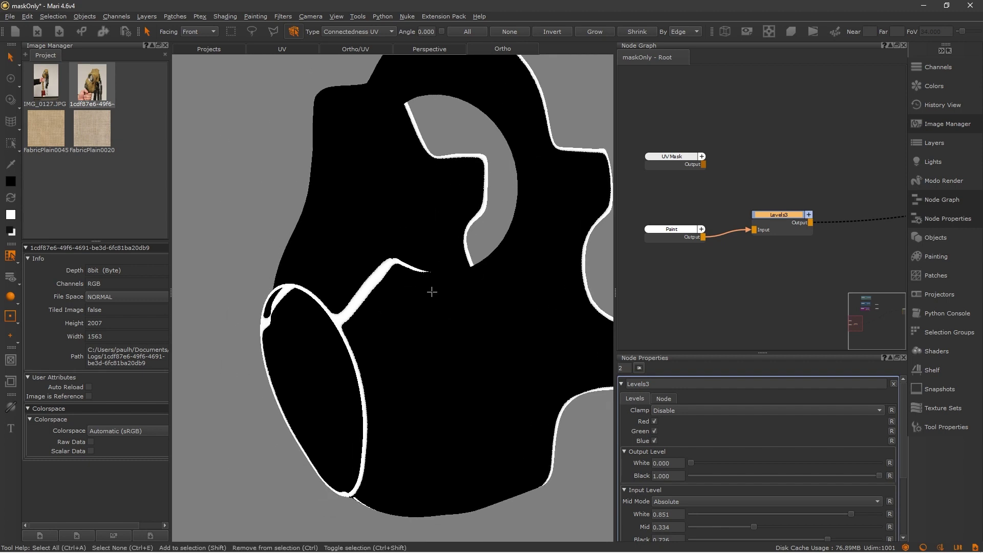
alt+drag(431, 291, 483, 261)
- Display the original UV Mask node on the model for comparison and switch the display back to the Levels node
drag(760, 227, 769, 232)
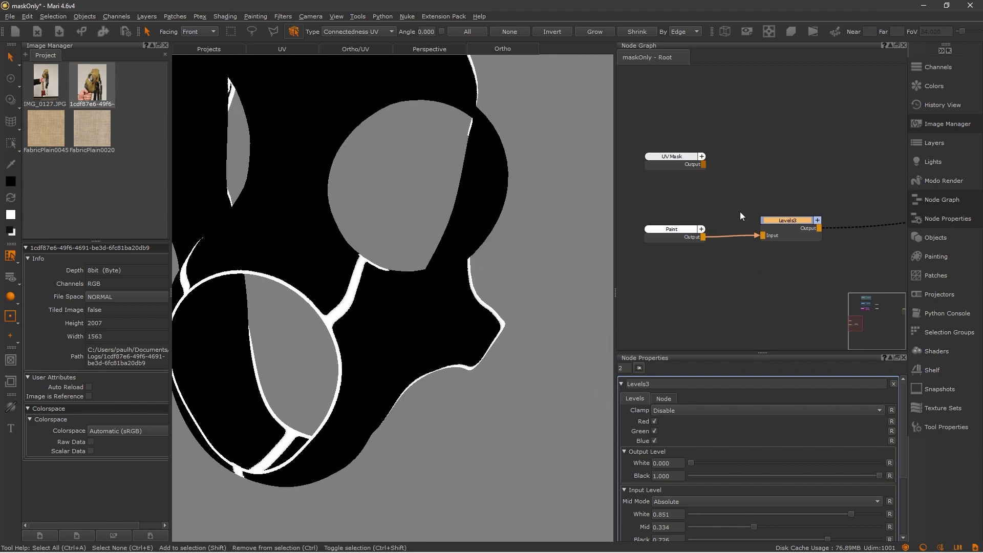
mouse_move(682, 157)
mouse_down()
mouse_move(707, 158)
mouse_move(699, 158)
mouse_up()
key(1)
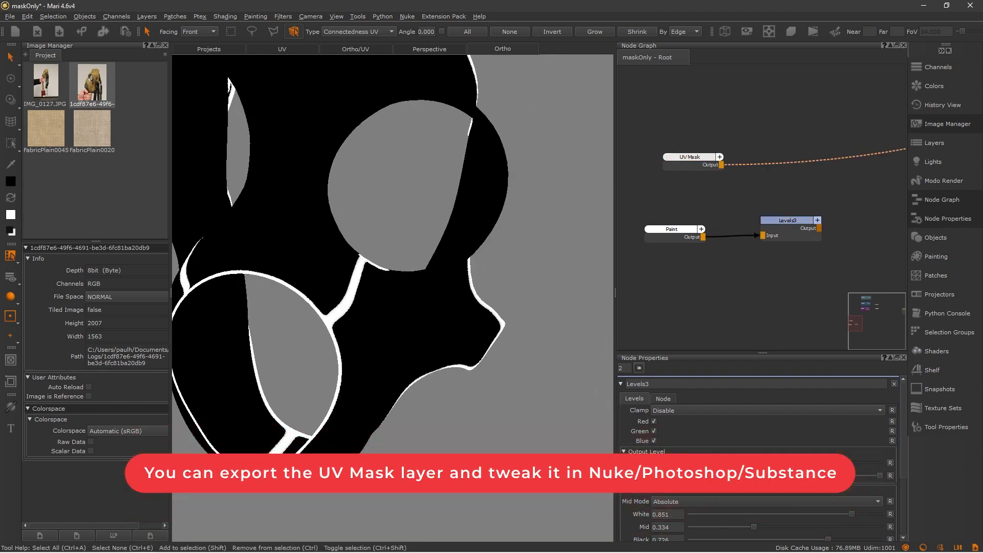
alt+middle_drag(428, 242, 485, 281)
click(793, 222)
key(1)
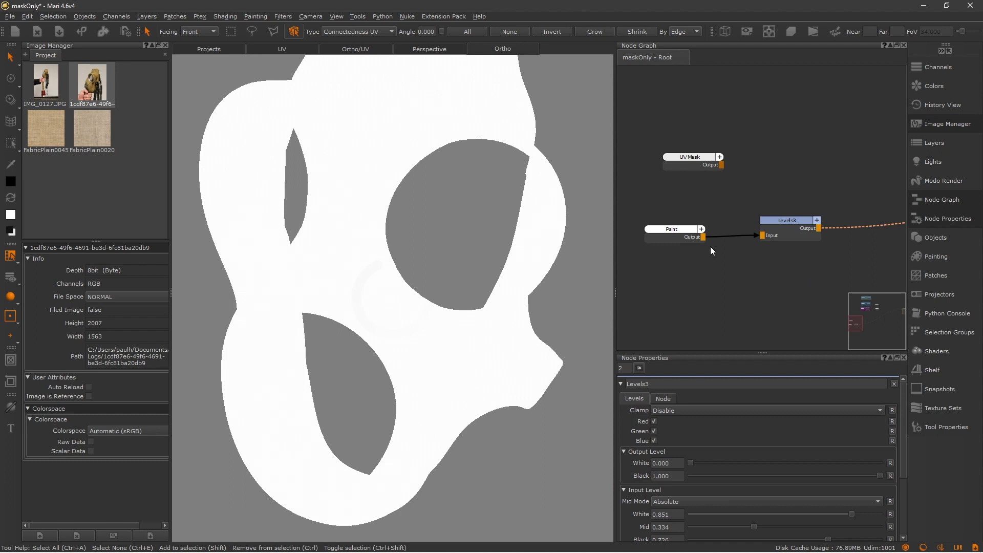
- Review the final seam mask from the Levels node on the whole gas mask from several angles
alt+drag(435, 287, 543, 305)
alt+middle_drag(421, 297, 375, 264)
alt+drag(504, 271, 413, 272)
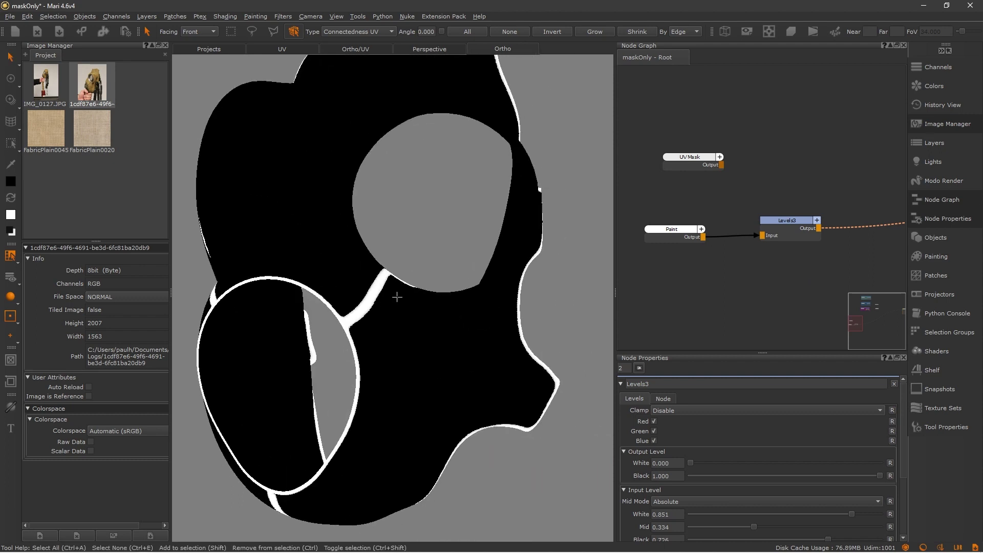
alt+right_drag(378, 280, 433, 310)
alt+drag(433, 310, 400, 318)
alt+right_drag(447, 323, 395, 299)
alt+middle_drag(445, 297, 439, 275)
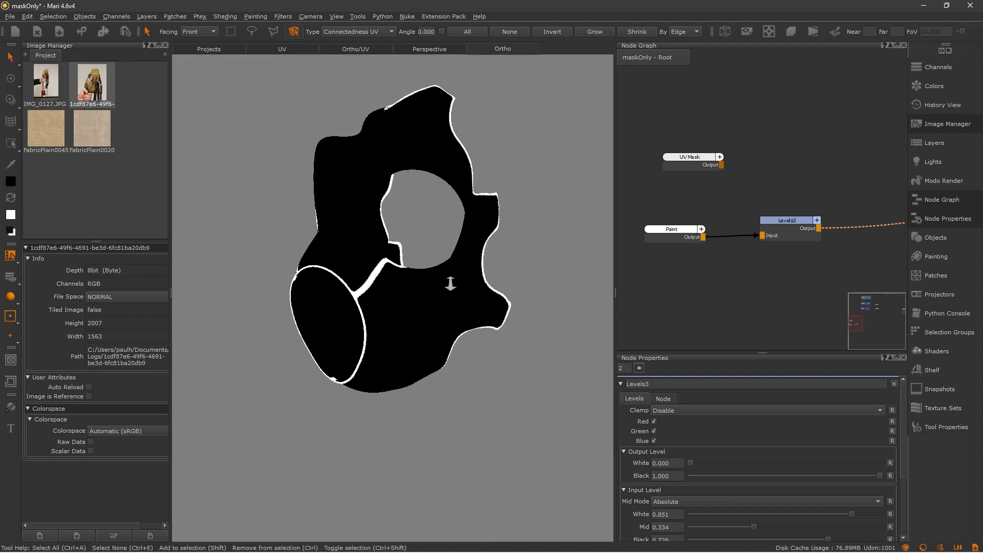